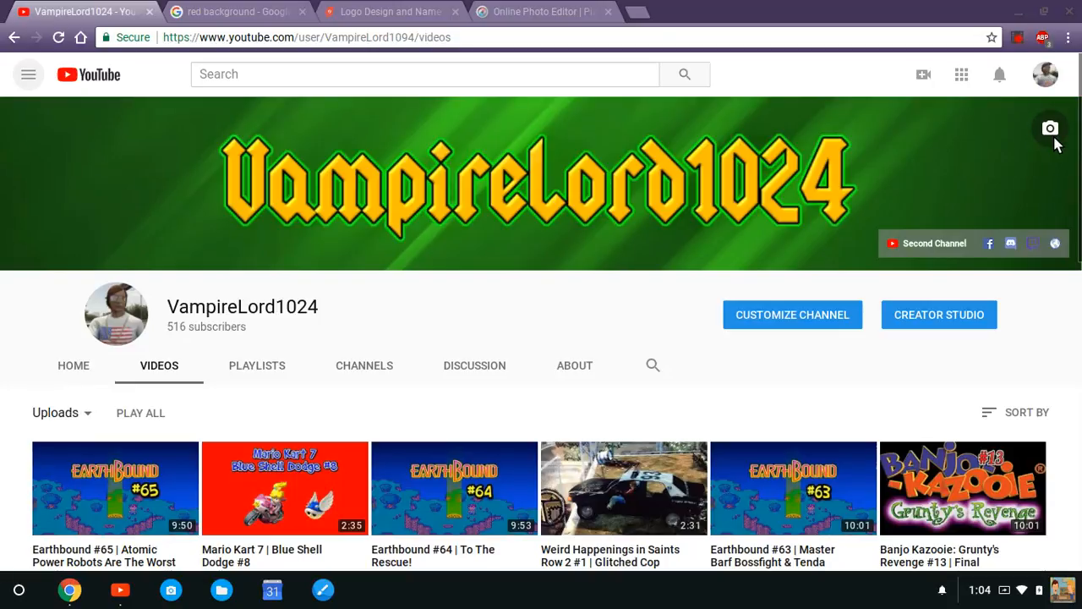
# Open the channel art dialog, look through its gallery images and check the recommended size in the photo upload view.
pyautogui.click(1050, 129)
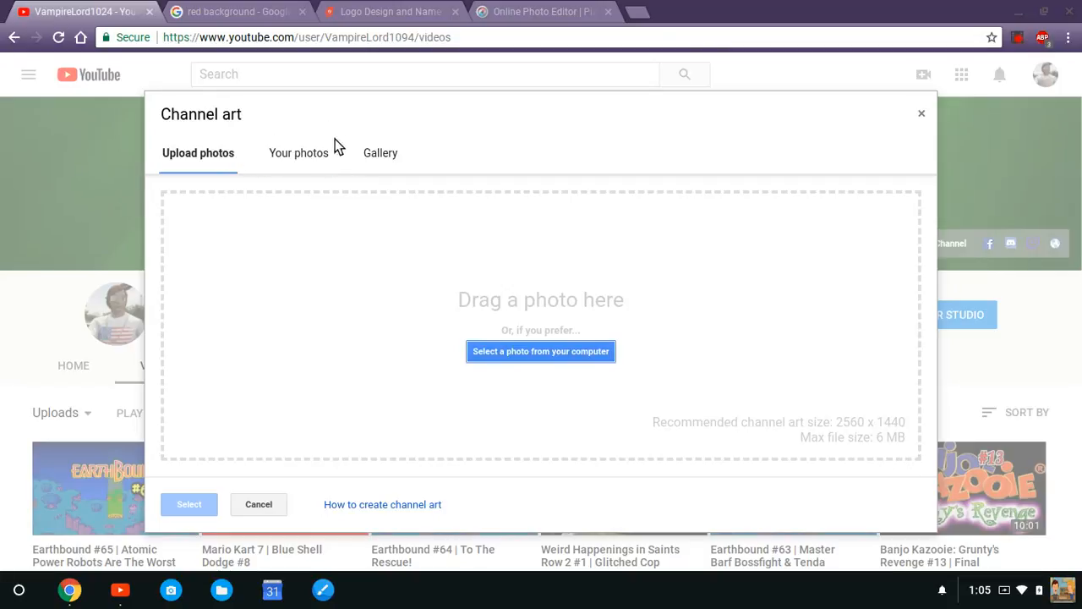
pyautogui.click(388, 157)
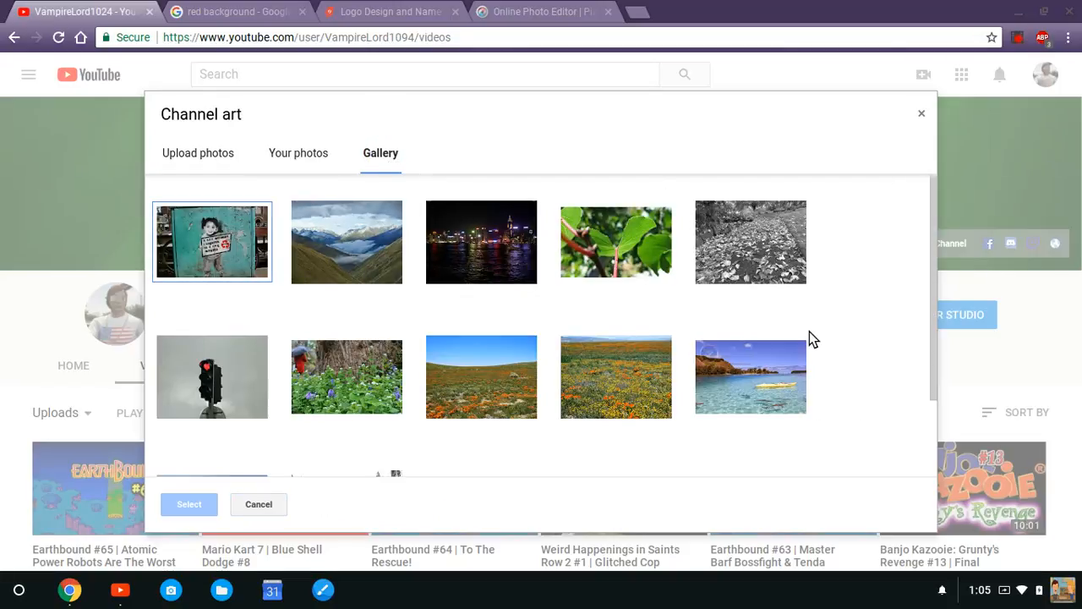
pyautogui.click(207, 166)
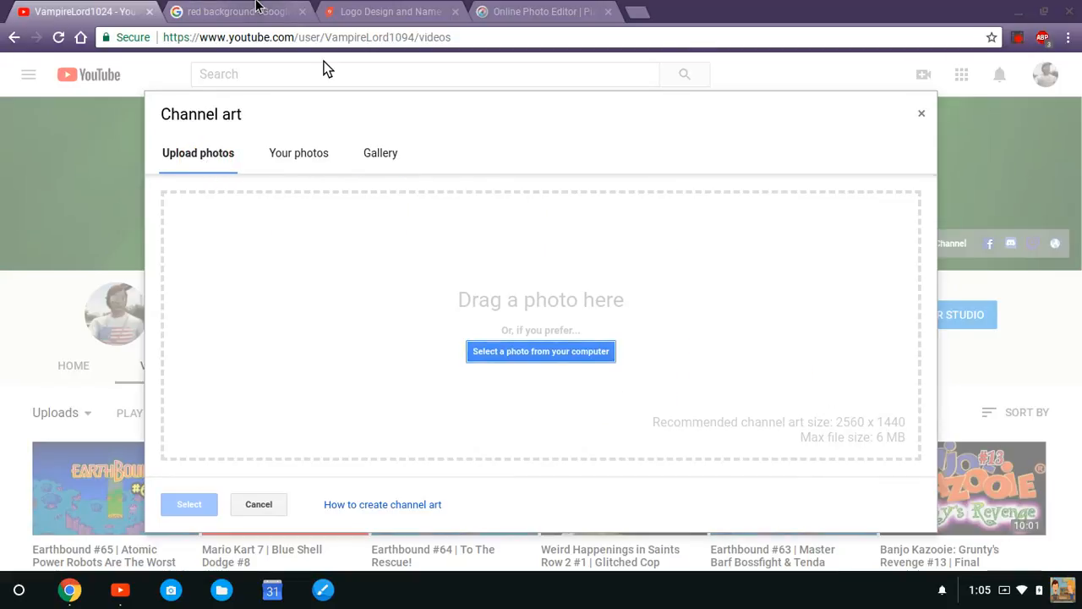
# Browse the red background image search results for a possible banner background.
pyautogui.click(258, 8)
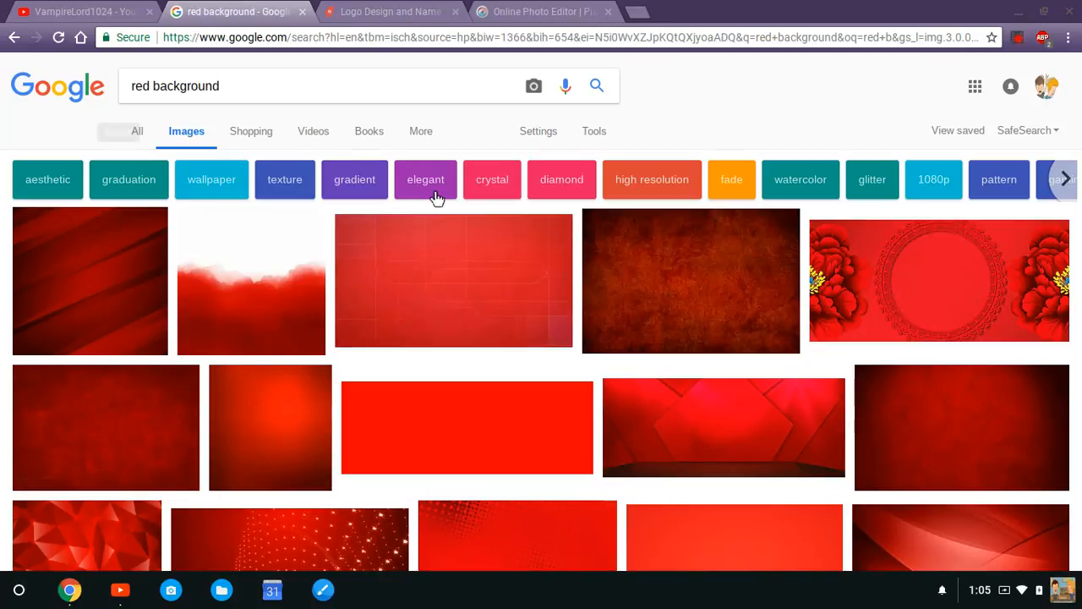
pyautogui.scroll(-4, 600, 290)
pyautogui.scroll(-10, 749, 323)
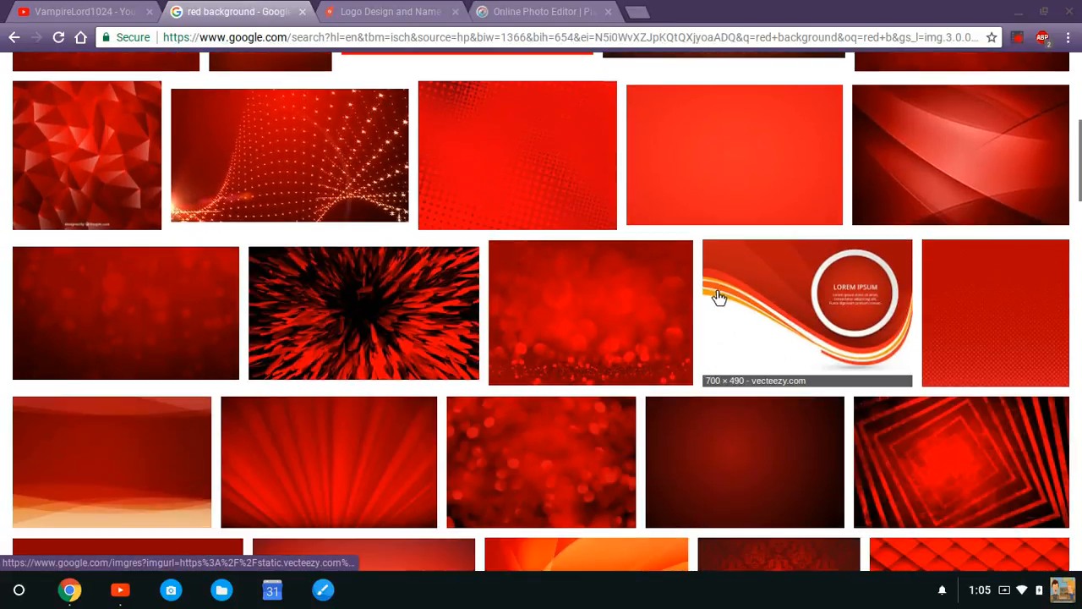
pyautogui.scroll(-8, 713, 290)
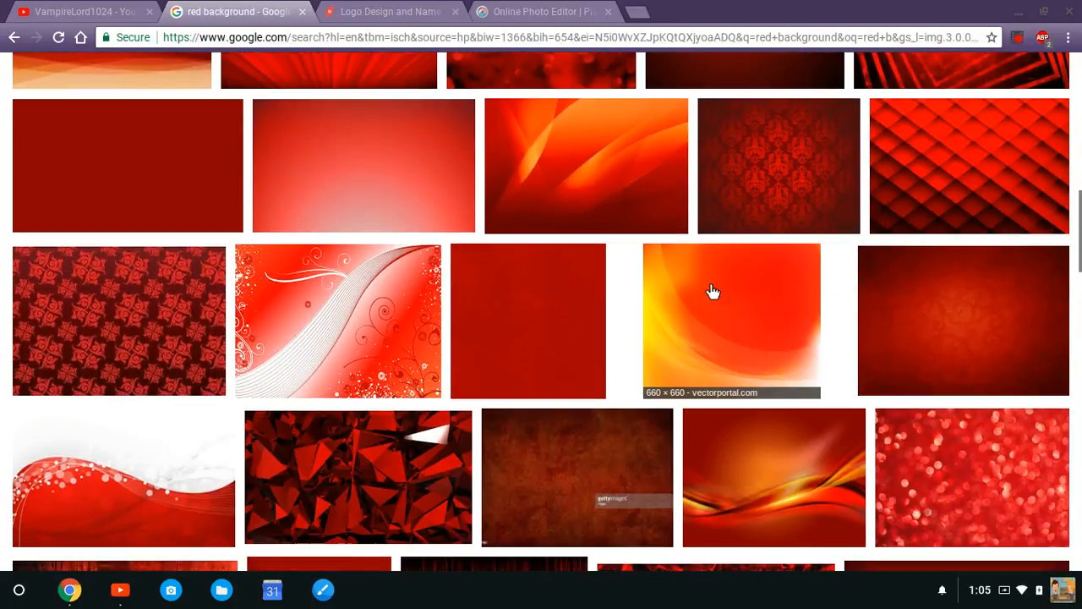
pyautogui.scroll(-15, 710, 291)
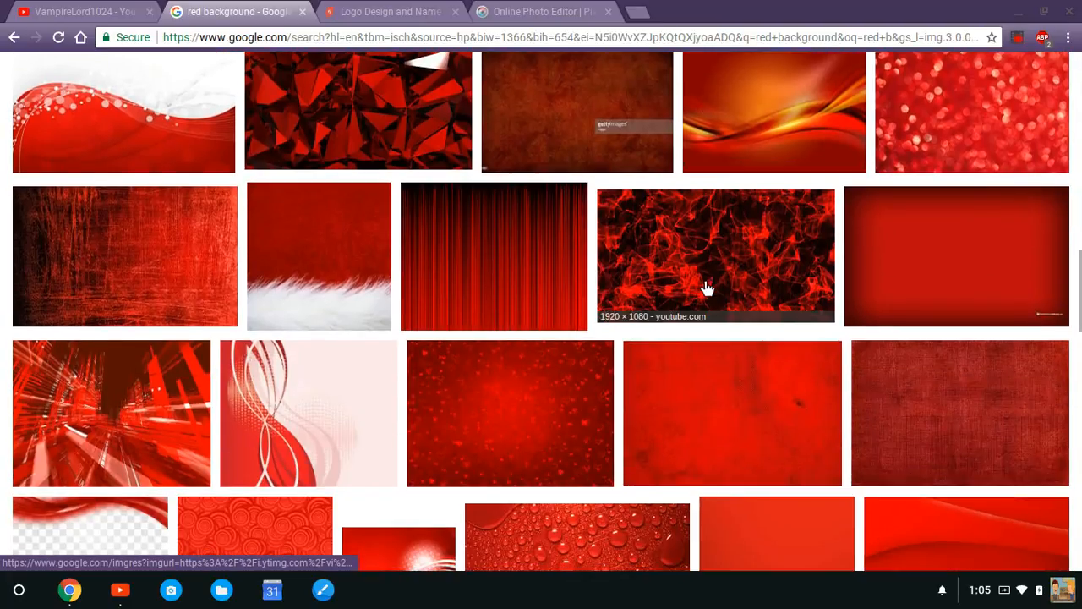
pyautogui.scroll(2, 707, 289)
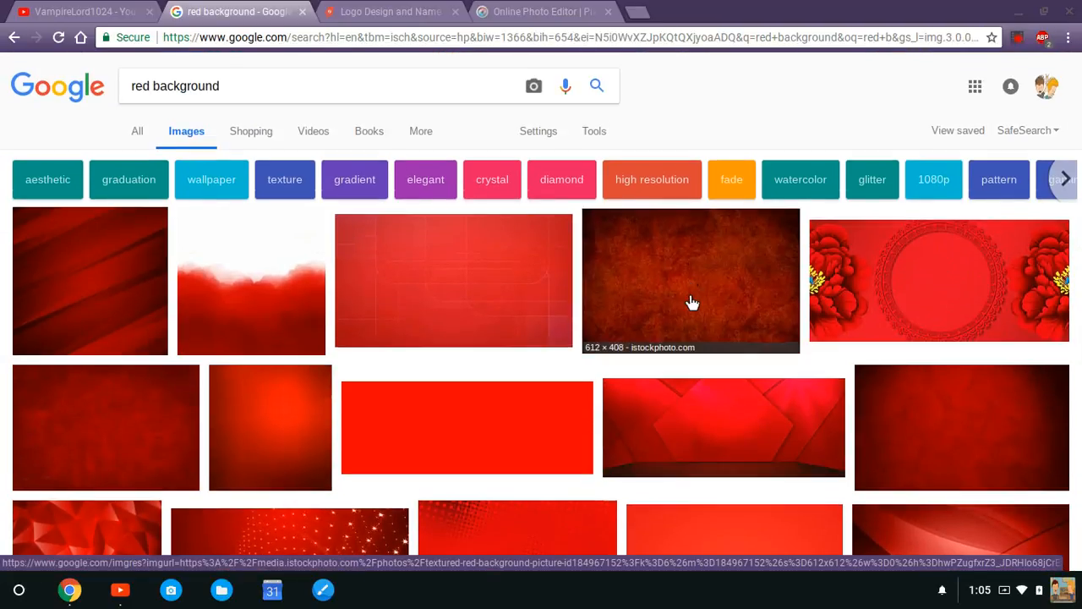
pyautogui.click(303, 12)
pyautogui.click(148, 34)
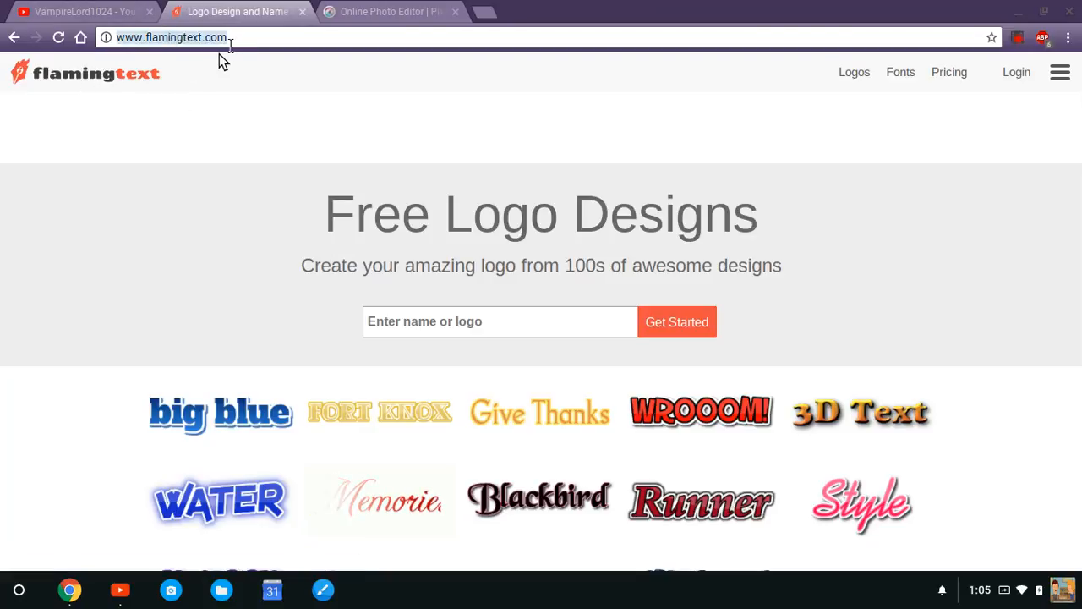
pyautogui.click(909, 256)
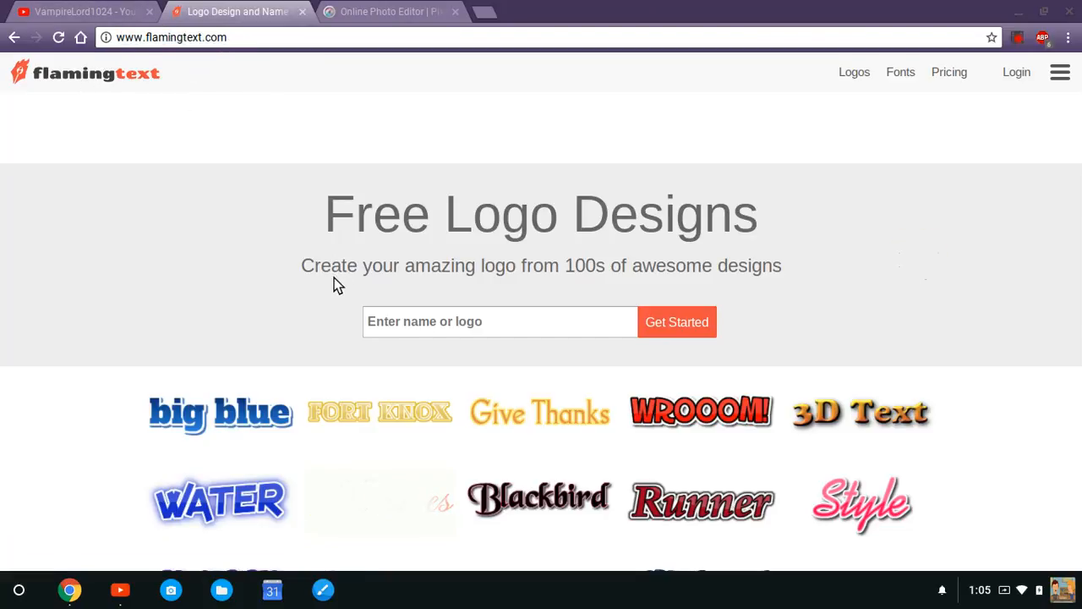
pyautogui.moveTo(302, 262); pyautogui.dragTo(791, 294)
pyautogui.click(858, 293)
pyautogui.scroll(-4, 961, 312)
pyautogui.scroll(-3, 1008, 329)
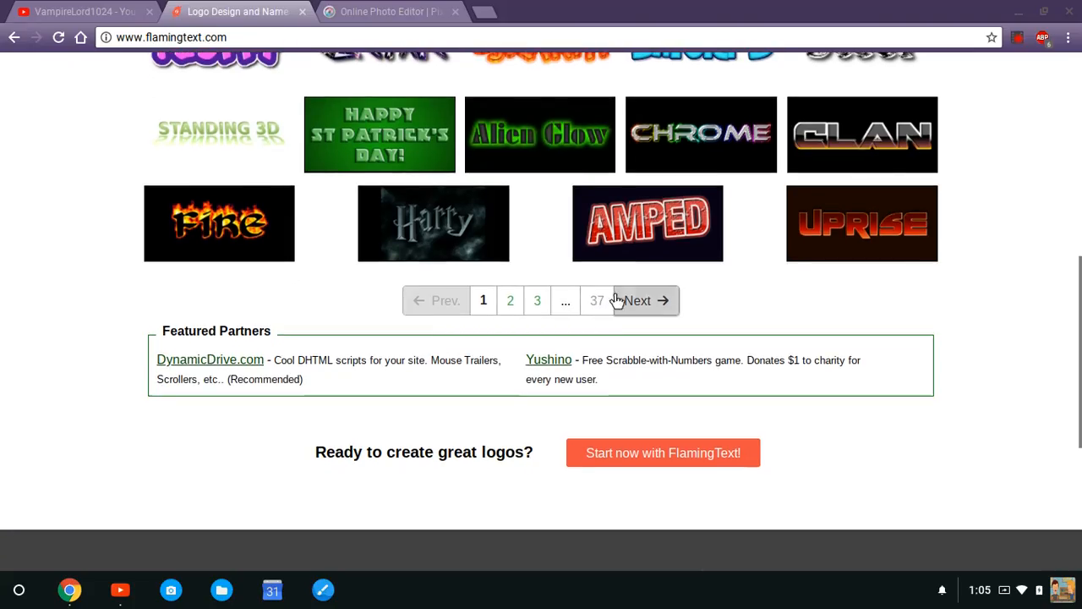
pyautogui.scroll(4, 992, 294)
pyautogui.scroll(2, 990, 290)
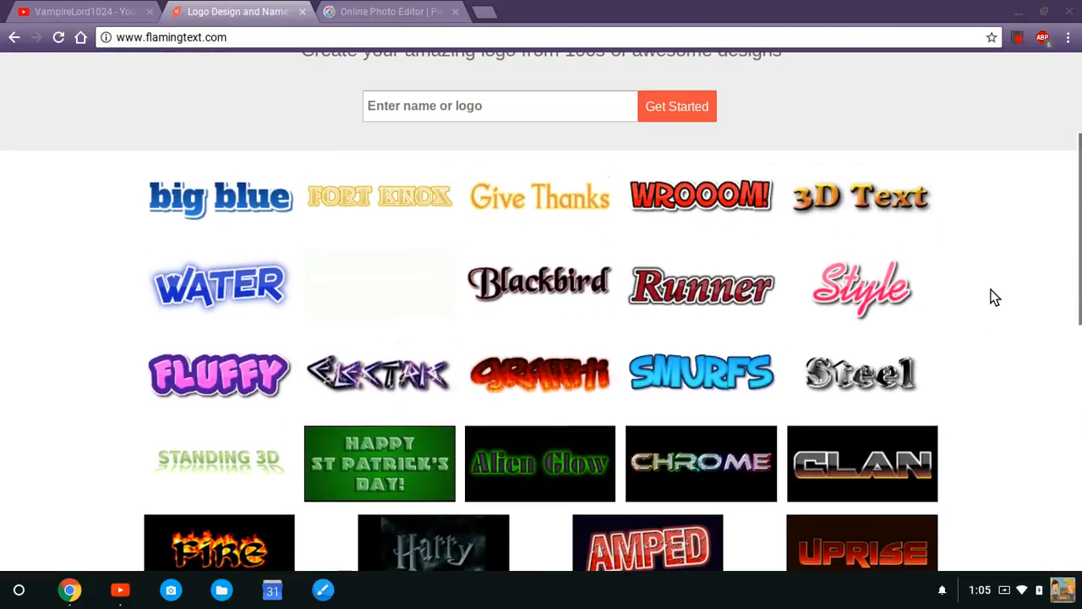
pyautogui.scroll(-3, 991, 289)
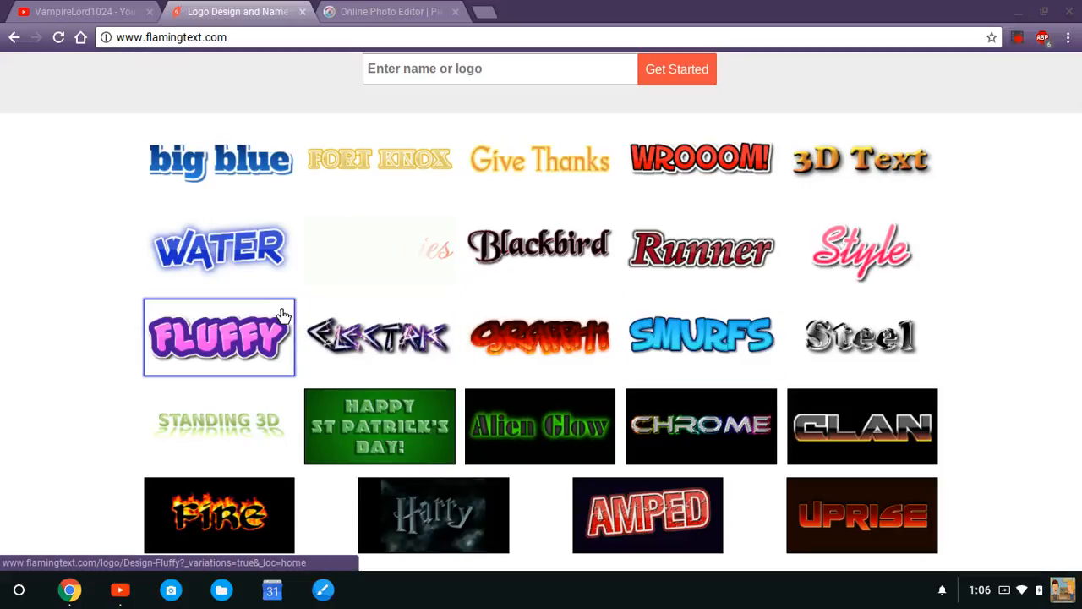
# Choose the WROOOM! logo style for editing and set its background type to Transparent.
pyautogui.click(668, 163)
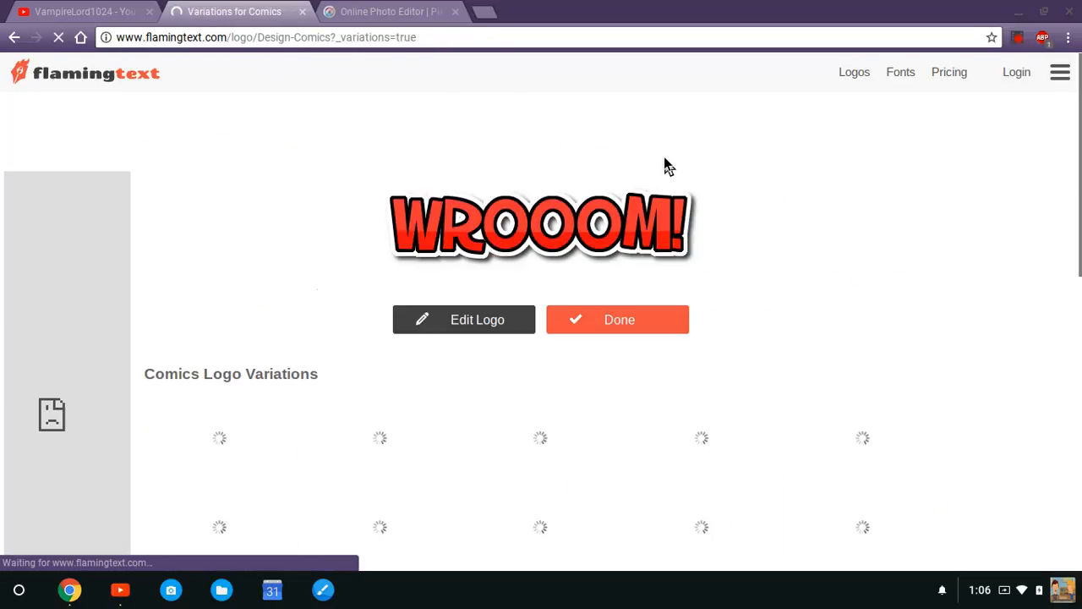
pyautogui.click(490, 326)
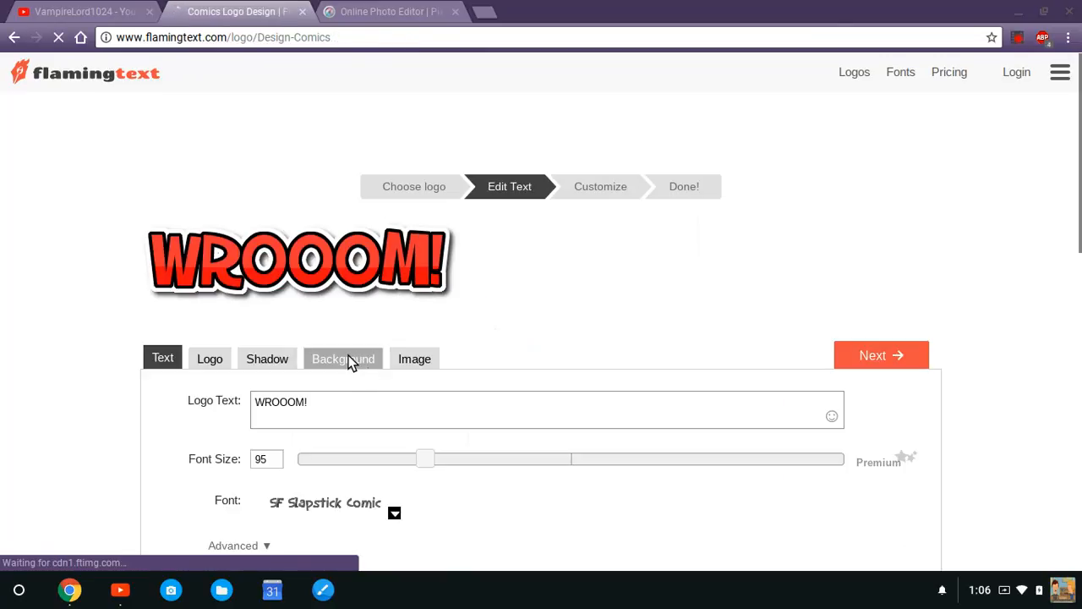
pyautogui.click(353, 362)
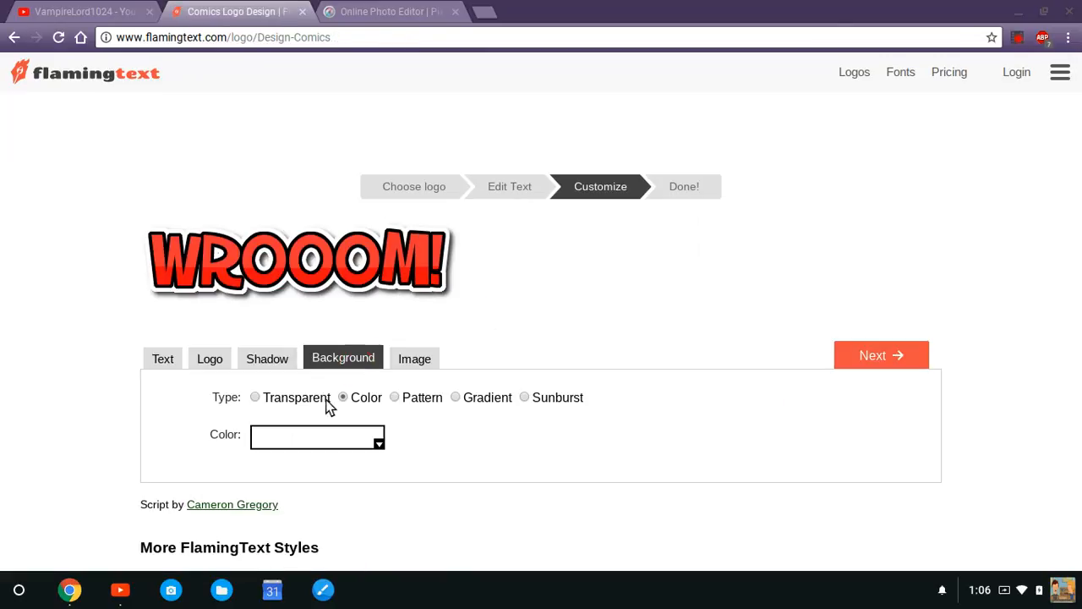
pyautogui.click(326, 403)
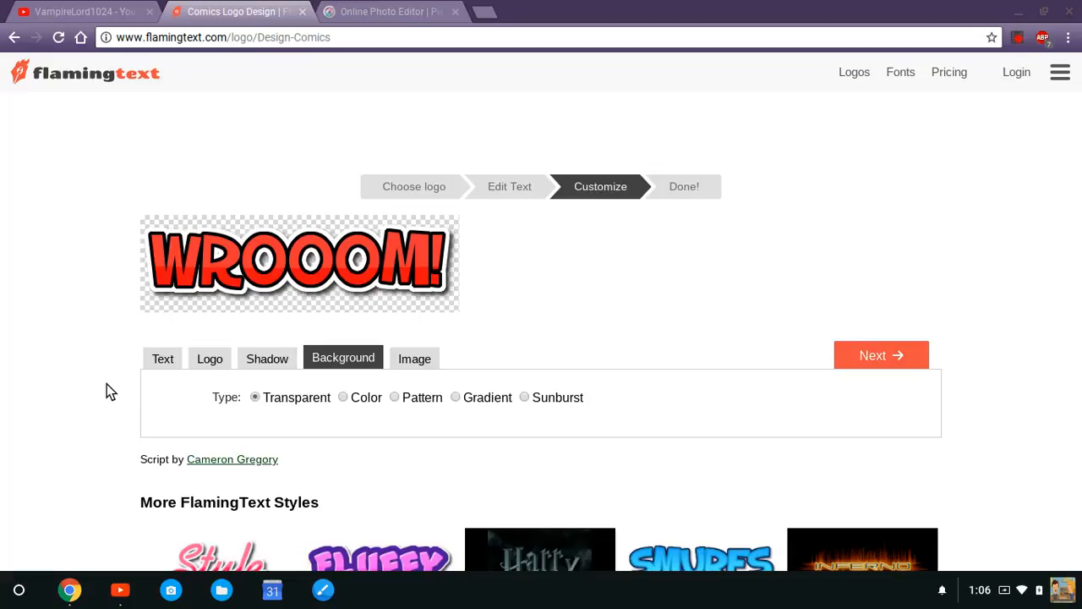
# Set the logo's fill color to bright red, #ff0909.
pyautogui.click(200, 366)
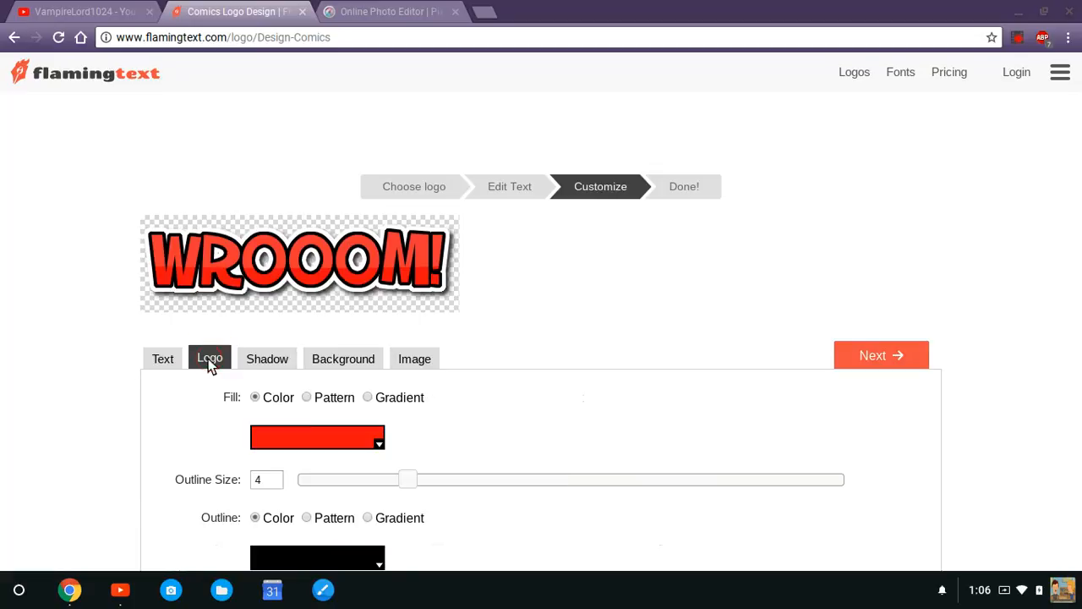
pyautogui.click(378, 440)
pyautogui.click(370, 258)
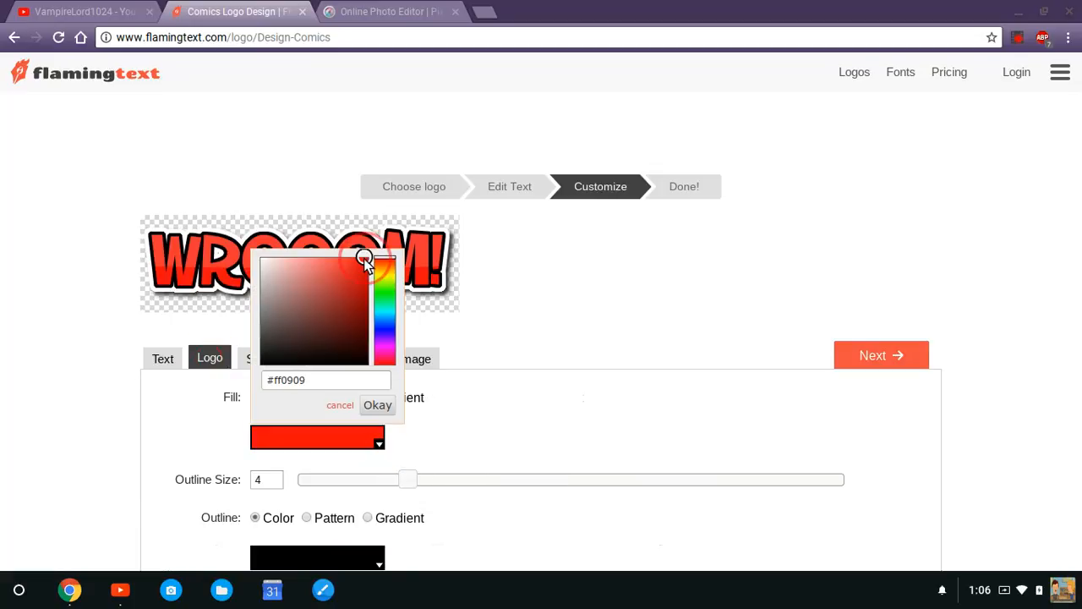
pyautogui.click(520, 414)
pyautogui.scroll(-1, 491, 446)
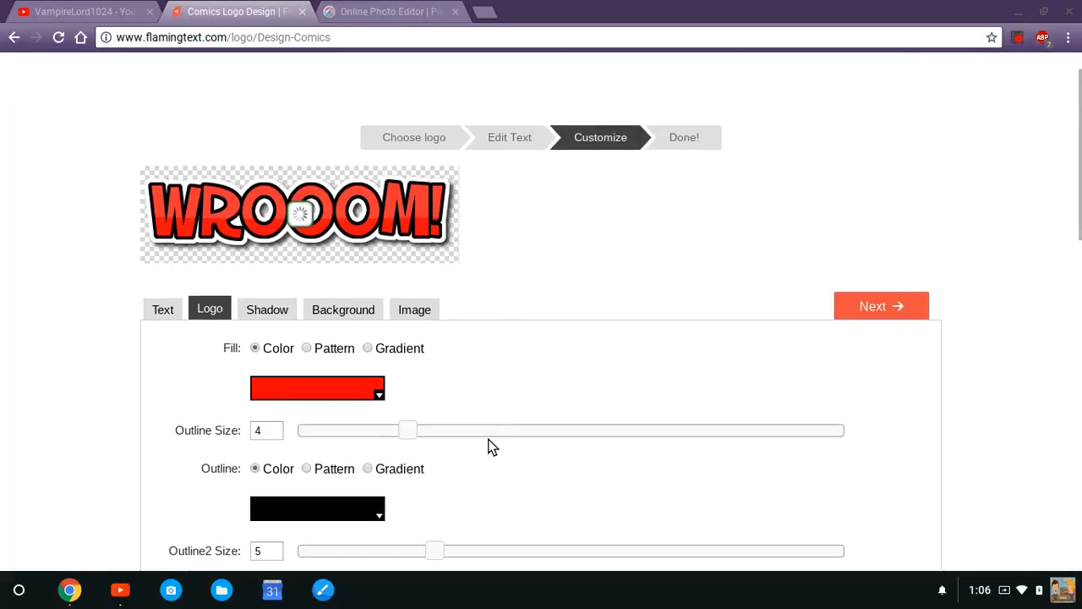
# Replace the logo text with VampireLord1024.
pyautogui.click(167, 299)
pyautogui.click(334, 341)
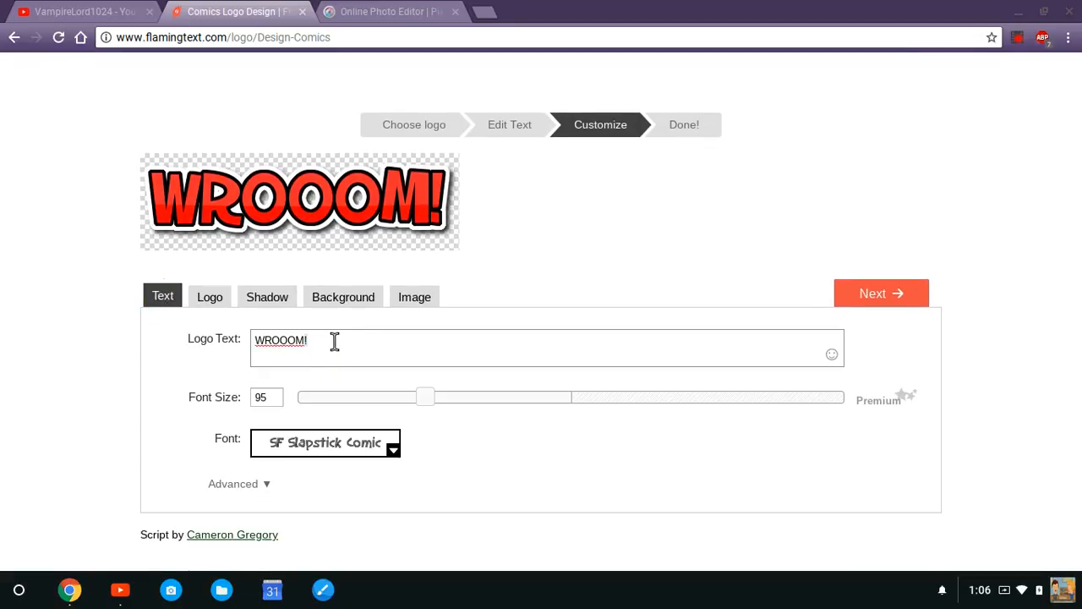
pyautogui.press('BackSpace')
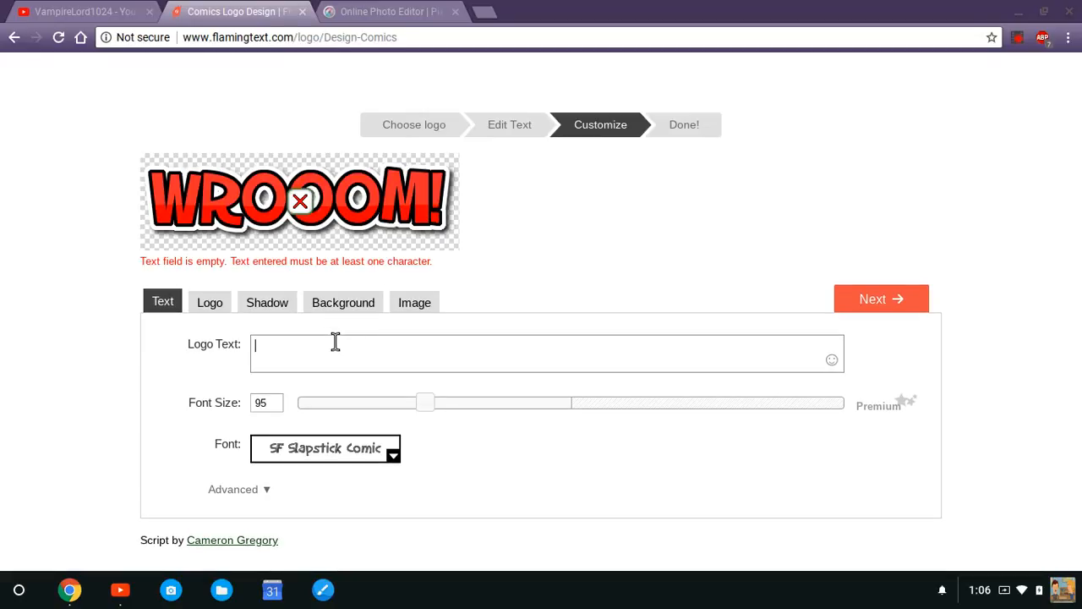
pyautogui.write('VampireLord1024')
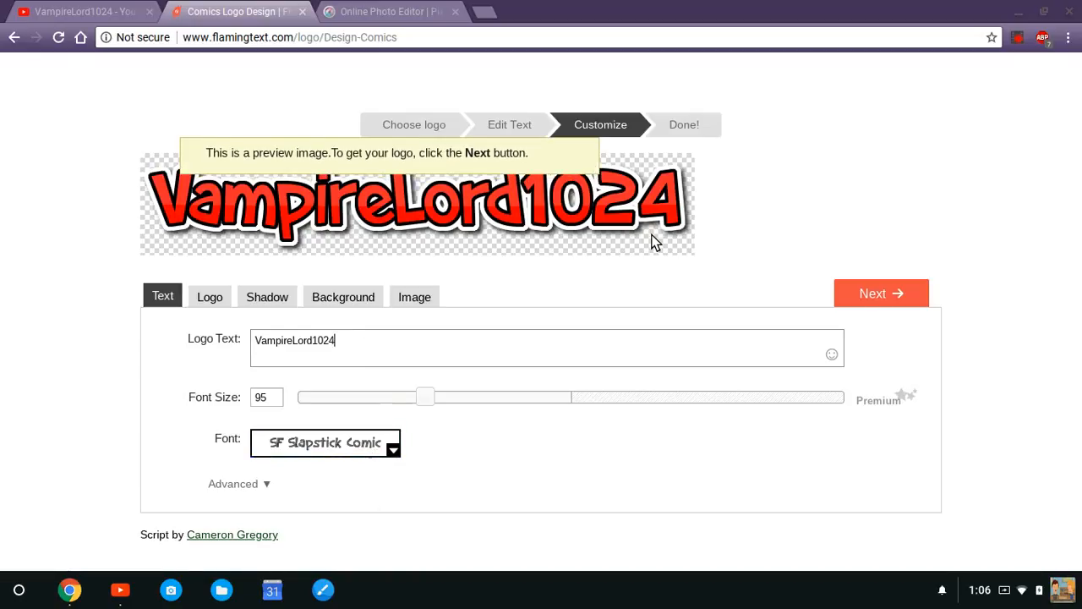
# Finish the logo, download it as an image and dismiss the download notification.
pyautogui.click(917, 304)
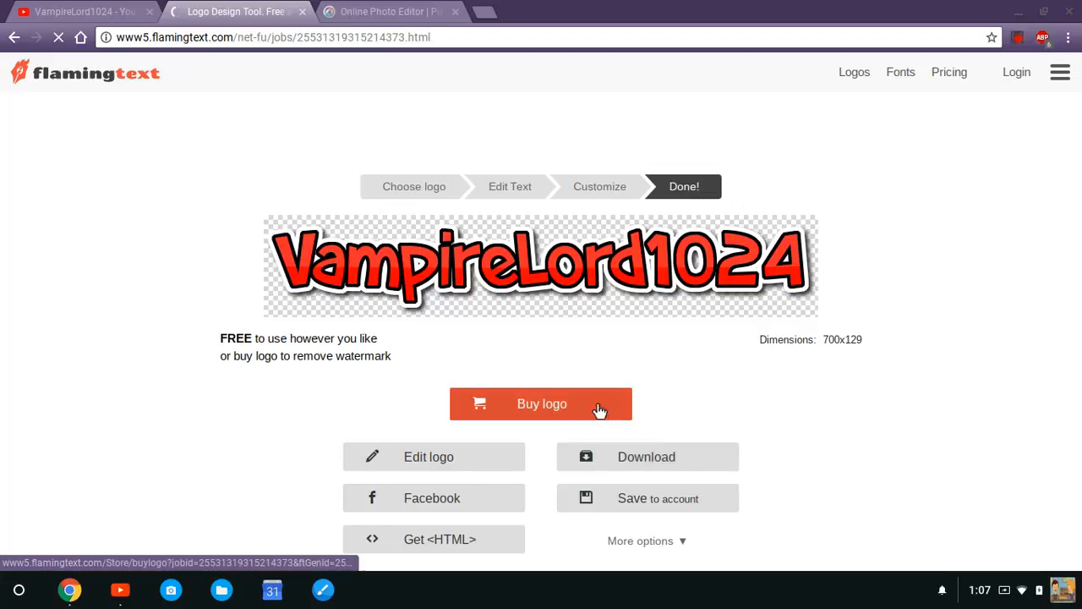
pyautogui.click(715, 454)
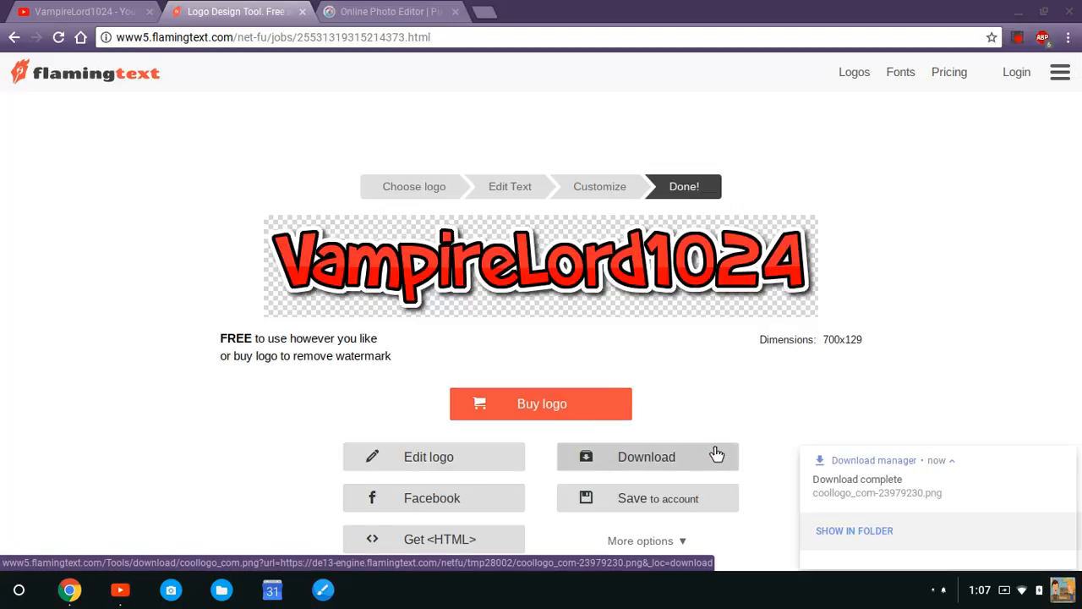
pyautogui.click(1065, 293)
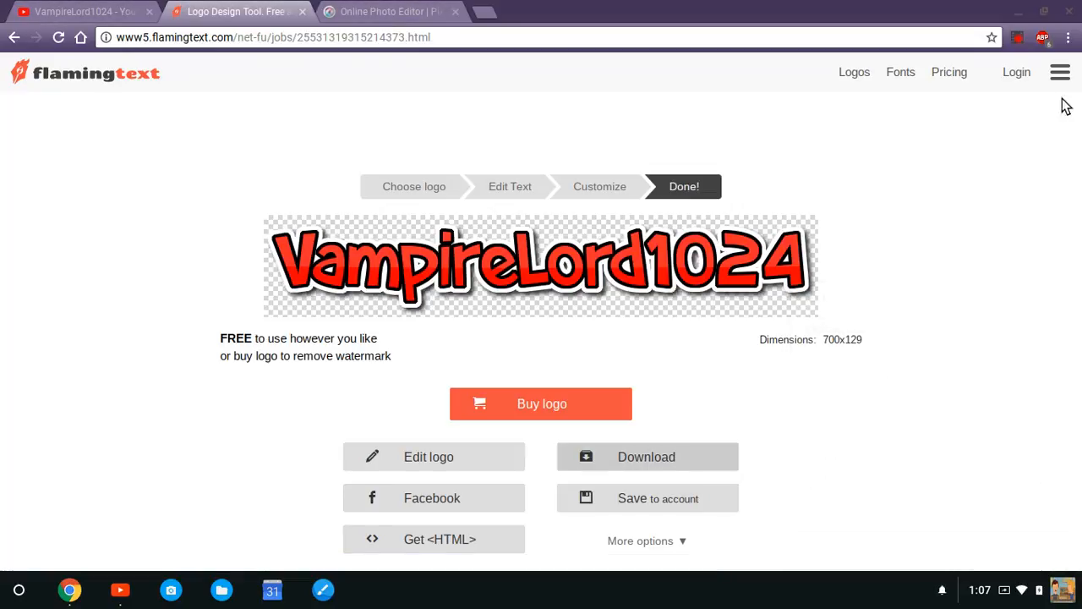
pyautogui.click(1018, 38)
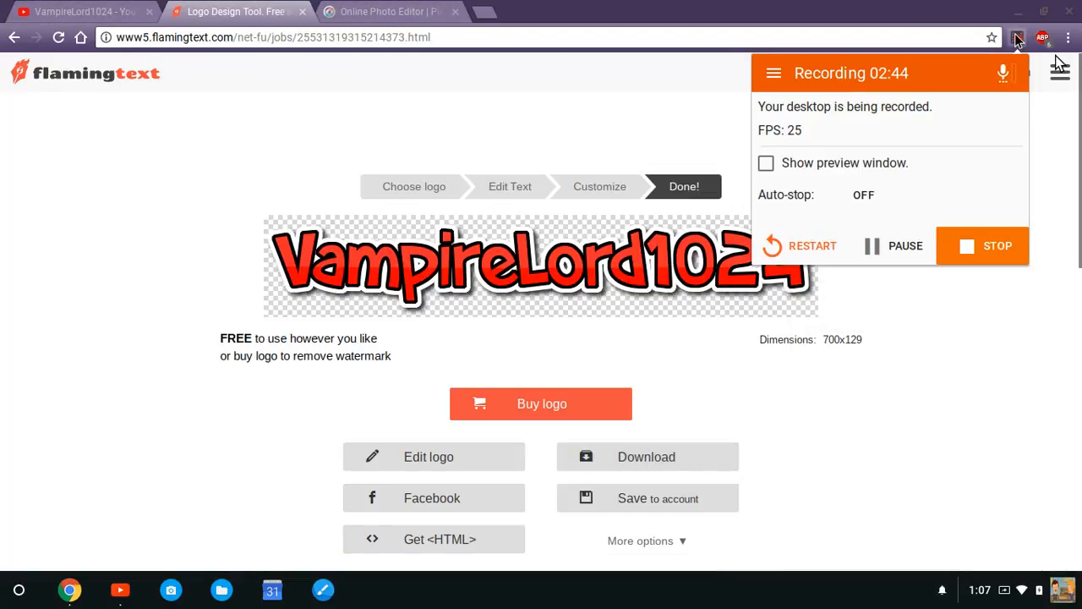
pyautogui.click(894, 251)
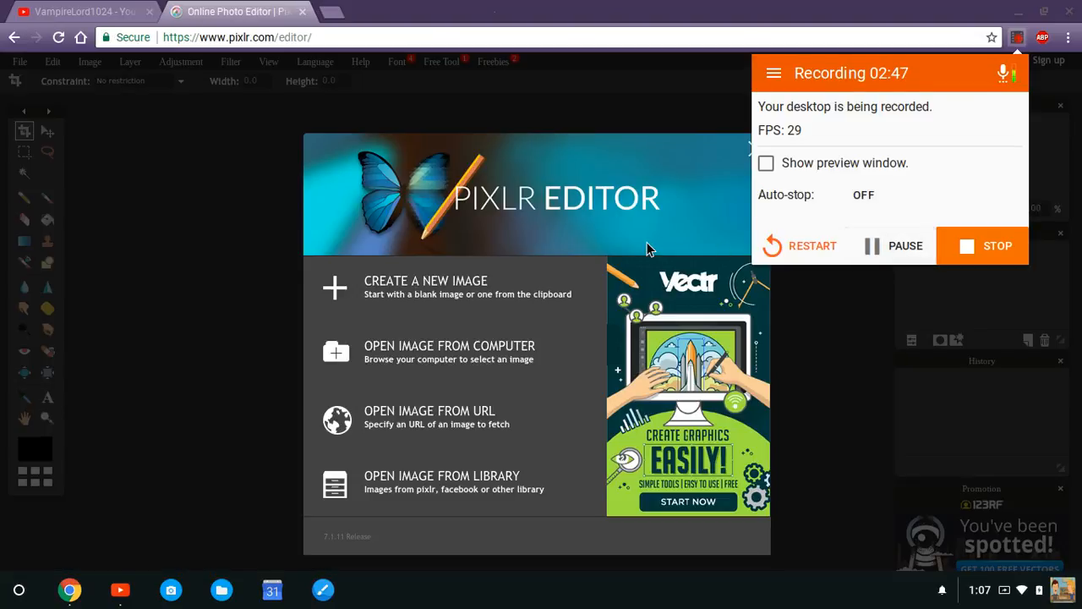
pyautogui.click(616, 217)
pyautogui.click(335, 39)
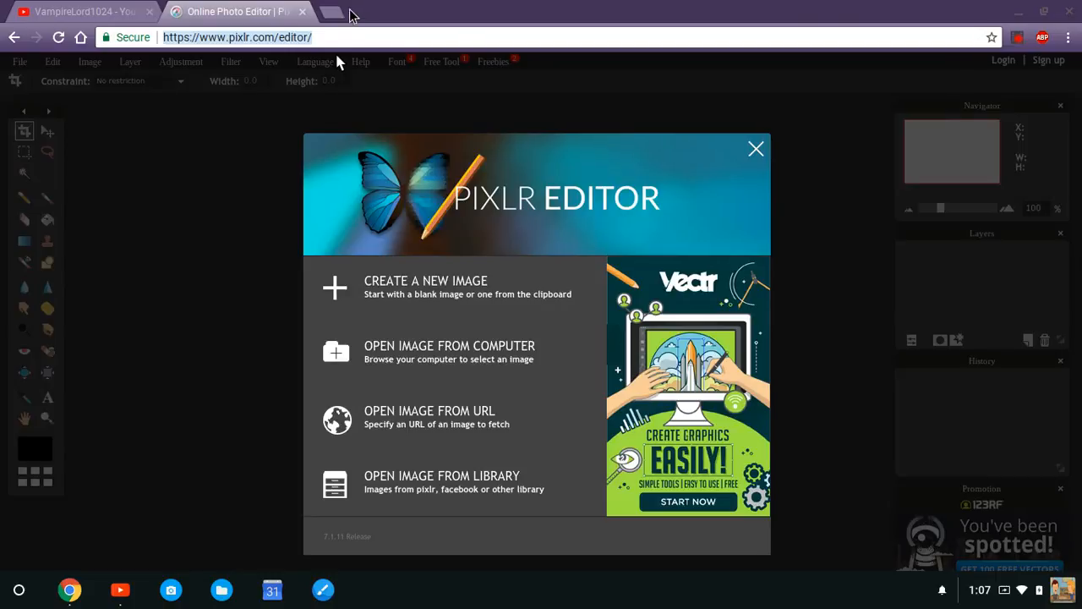
pyautogui.click(559, 241)
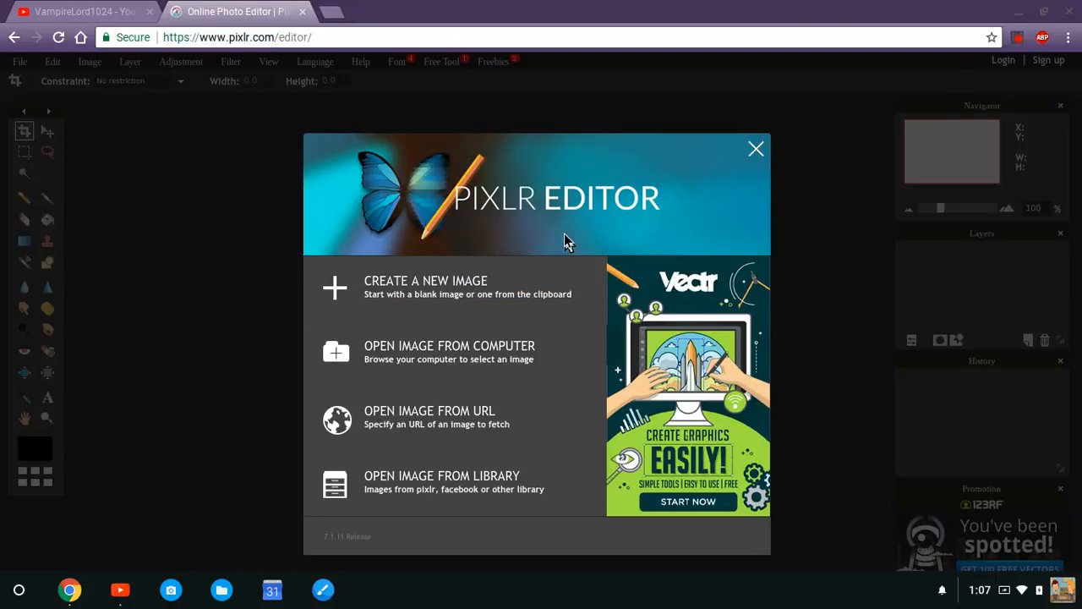
# Create a new transparent image in Pixlr Editor, 2560 pixels wide and 1440 pixels high.
pyautogui.click(569, 301)
pyautogui.click(526, 359)
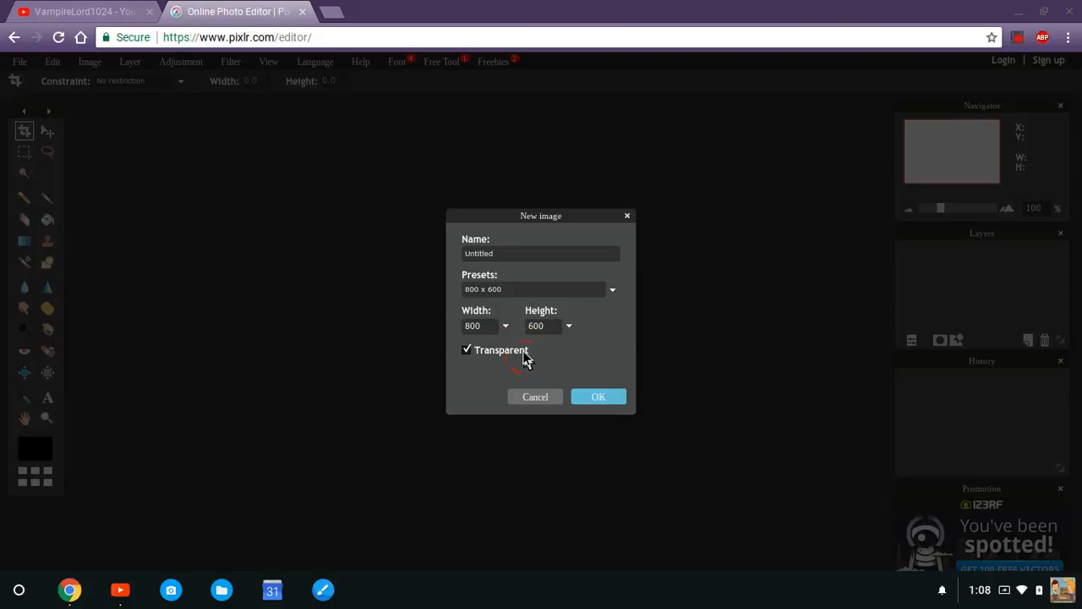
pyautogui.click(481, 329)
pyautogui.write('2560')
pyautogui.click(59, 7)
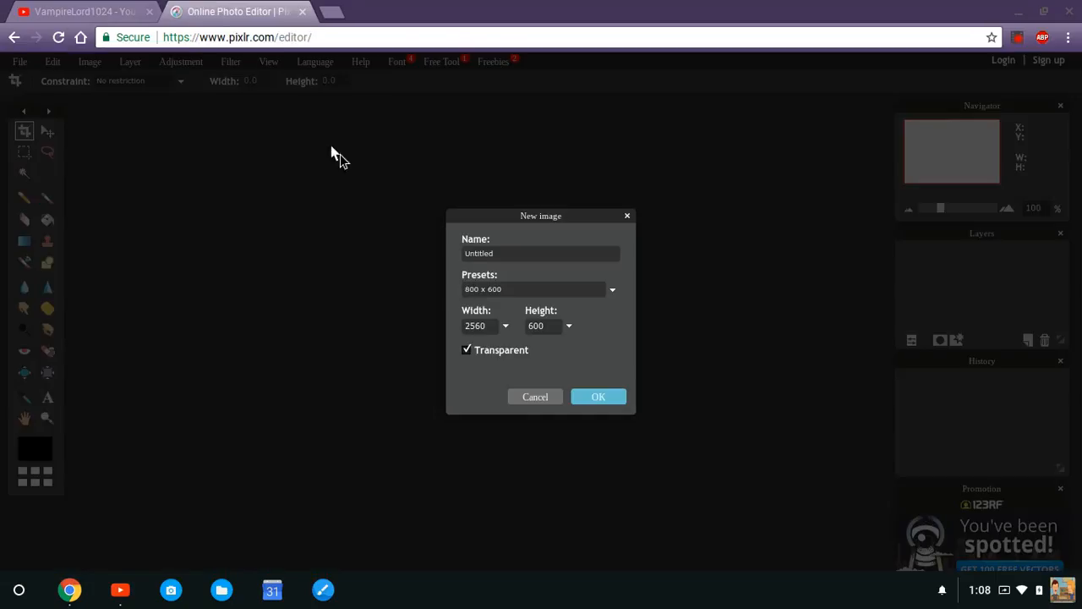
pyautogui.click(220, 10)
pyautogui.click(554, 327)
pyautogui.write('1440')
pyautogui.click(603, 395)
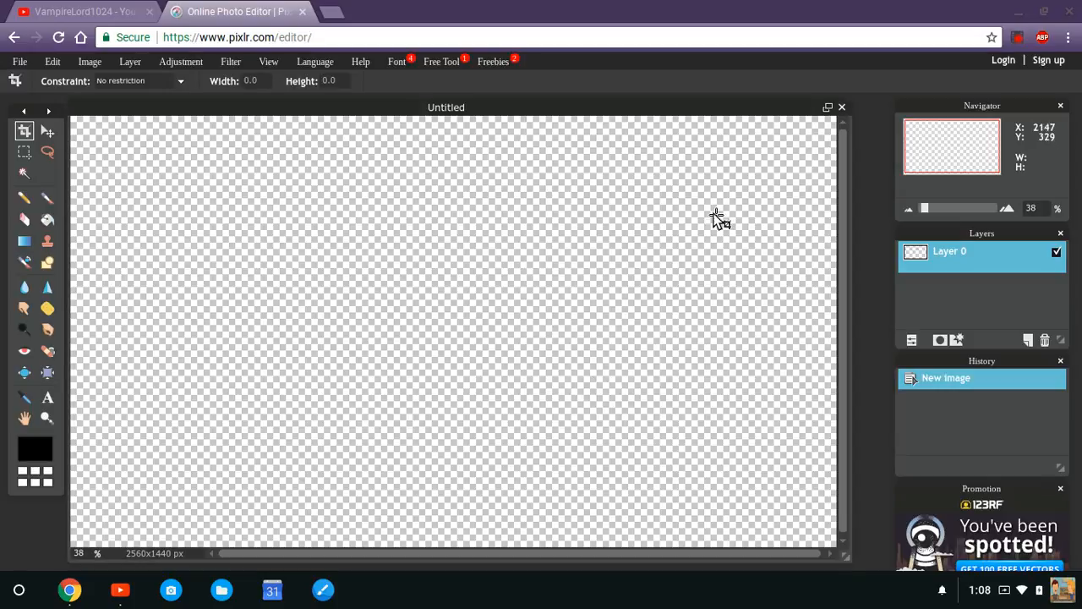
# Open the background image black-wallpaper-2.jpg from the Backgrounds For Custom Thumbnails folder in Downloads.
pyautogui.click(19, 64)
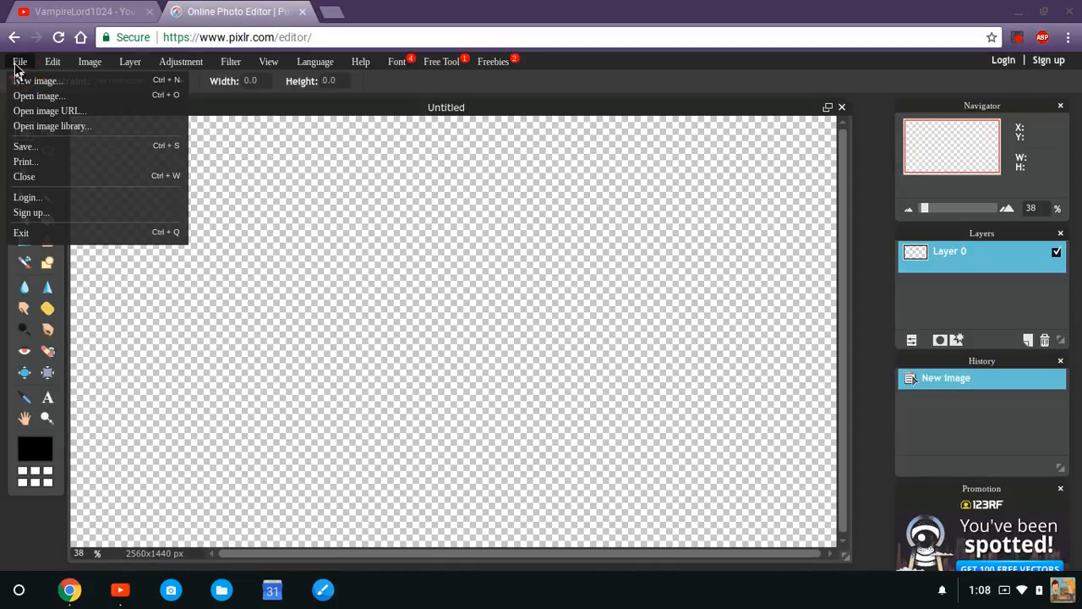
pyautogui.click(92, 99)
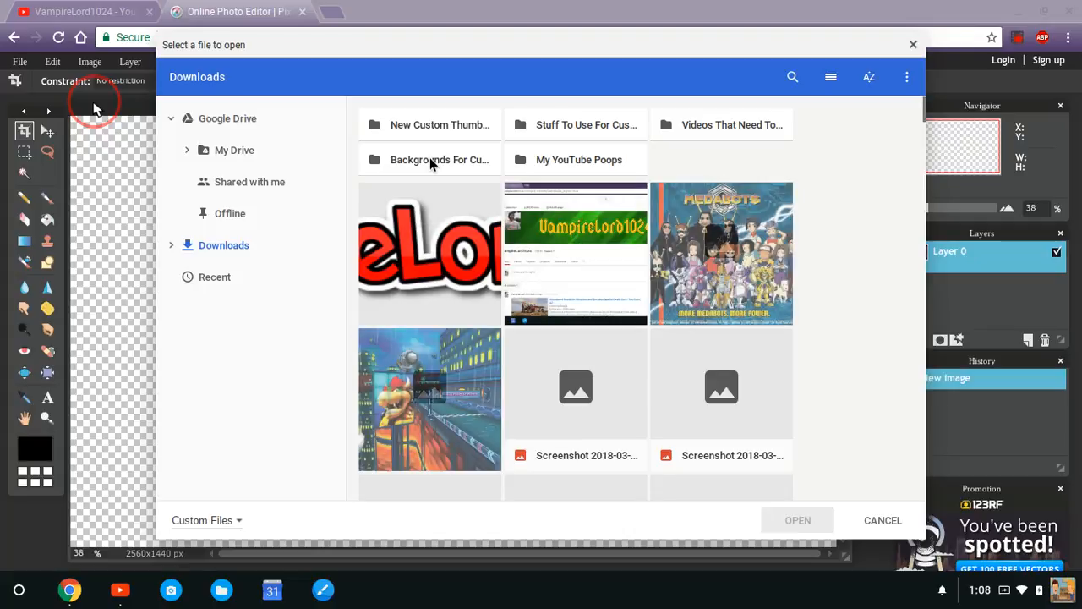
pyautogui.doubleClick(429, 158)
pyautogui.scroll(-4, 834, 363)
pyautogui.scroll(-2, 837, 354)
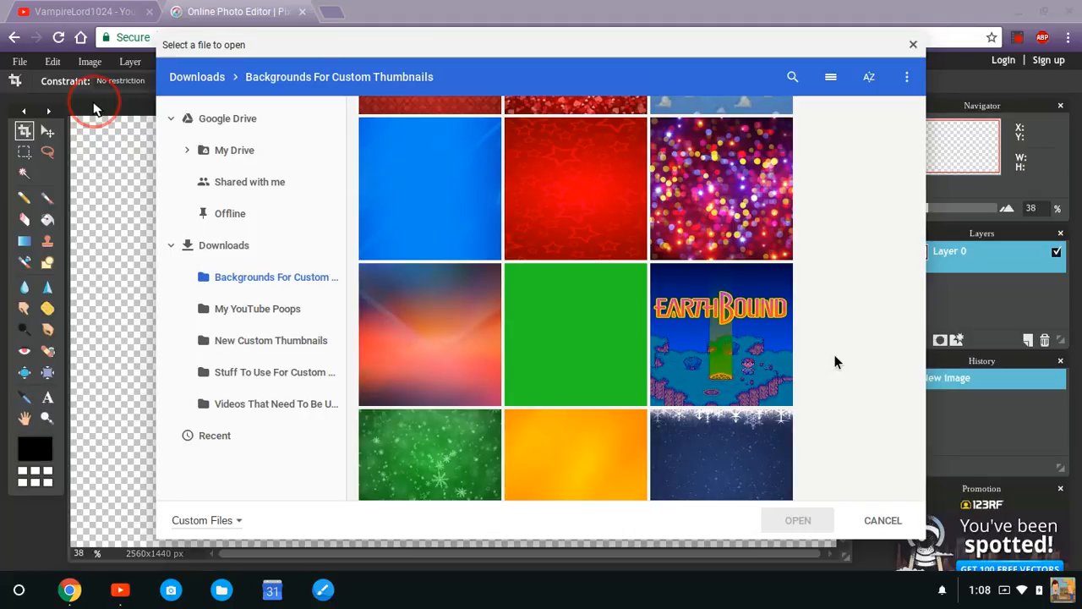
pyautogui.scroll(-6, 834, 362)
pyautogui.scroll(-5, 832, 364)
pyautogui.click(429, 326)
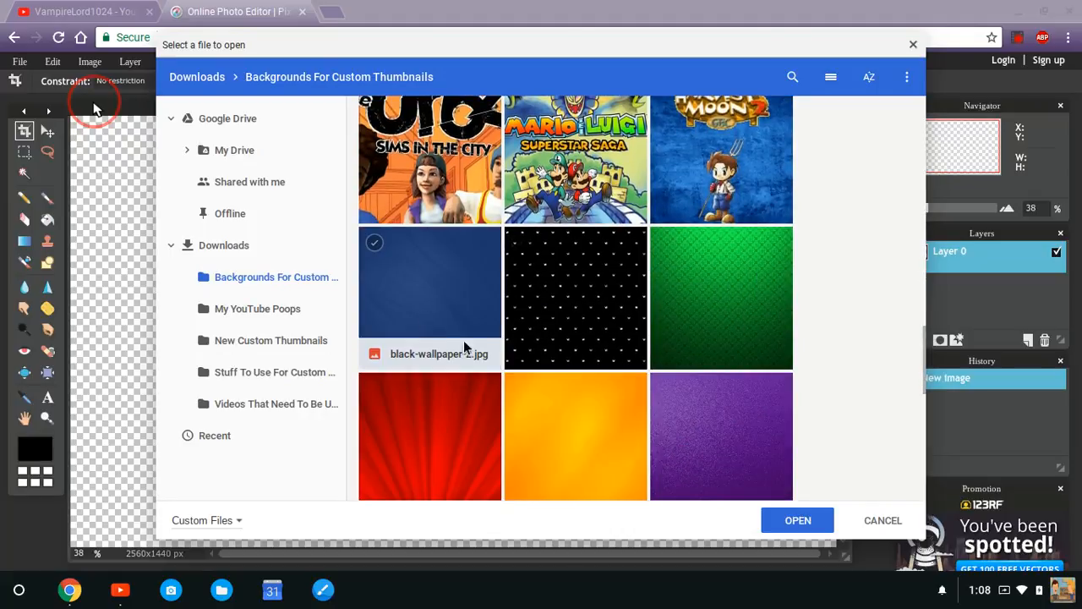
pyautogui.click(805, 521)
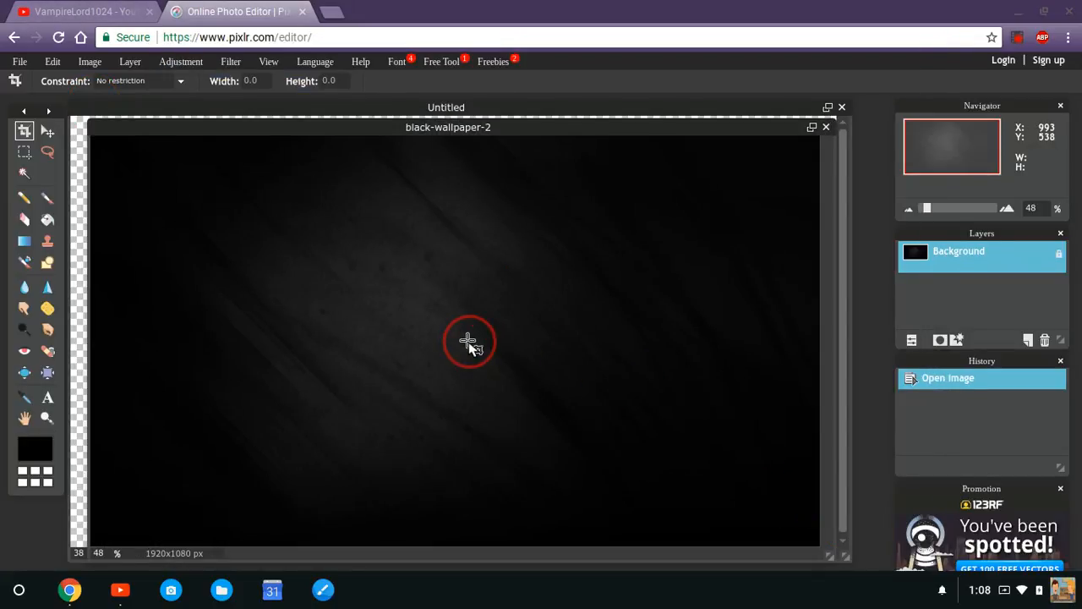
# Copy the entire black wallpaper and paste it as a new layer into the untitled 2560x1440 canvas.
pyautogui.hotkey('ctrl', 'a')
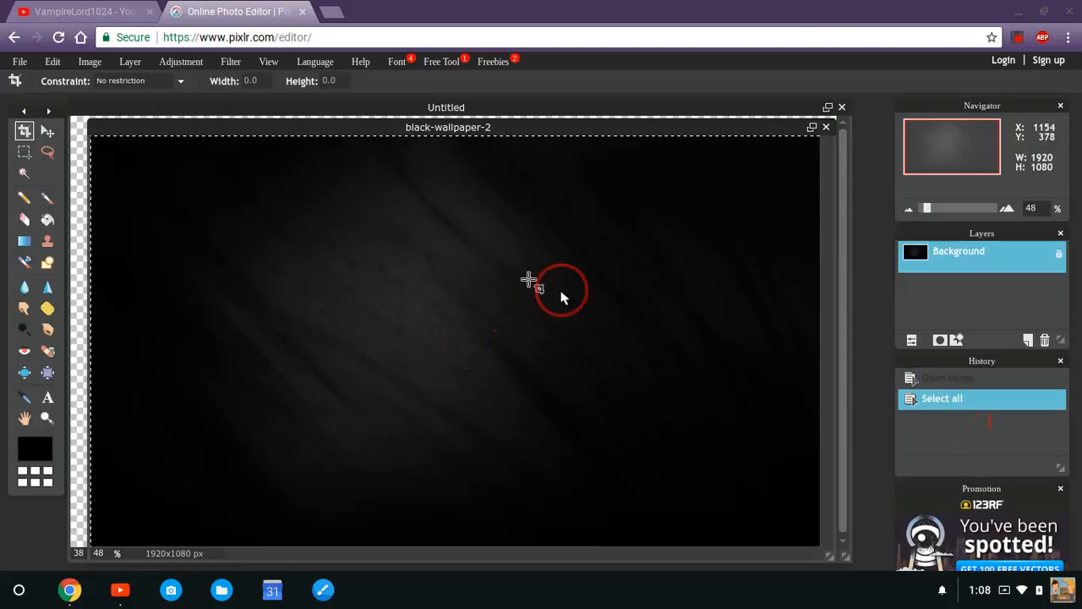
pyautogui.hotkey('ctrl', 'c')
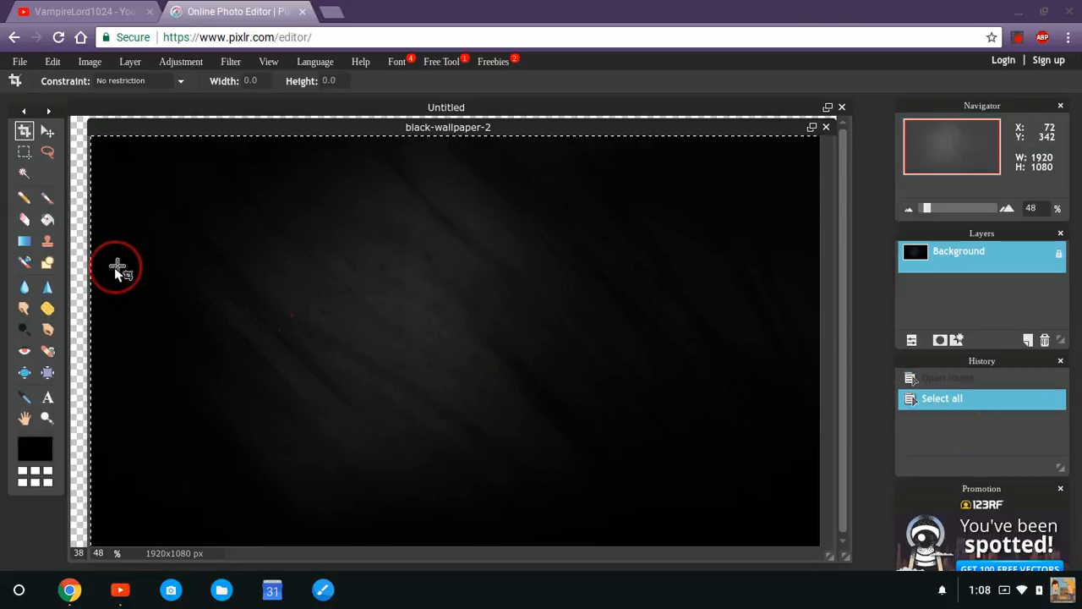
pyautogui.click(77, 248)
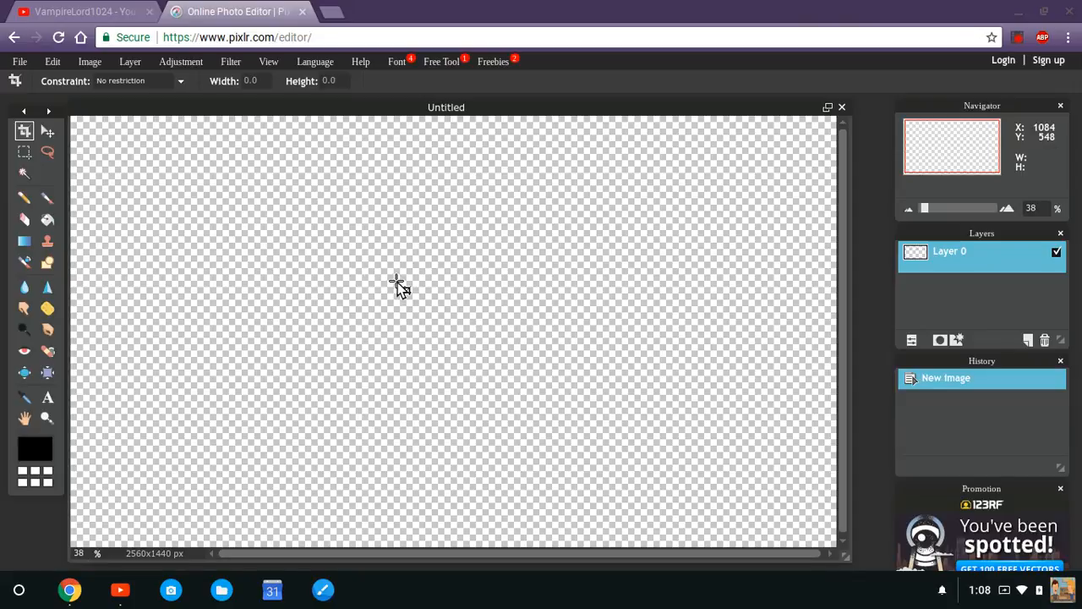
pyautogui.hotkey('ctrl', 'v')
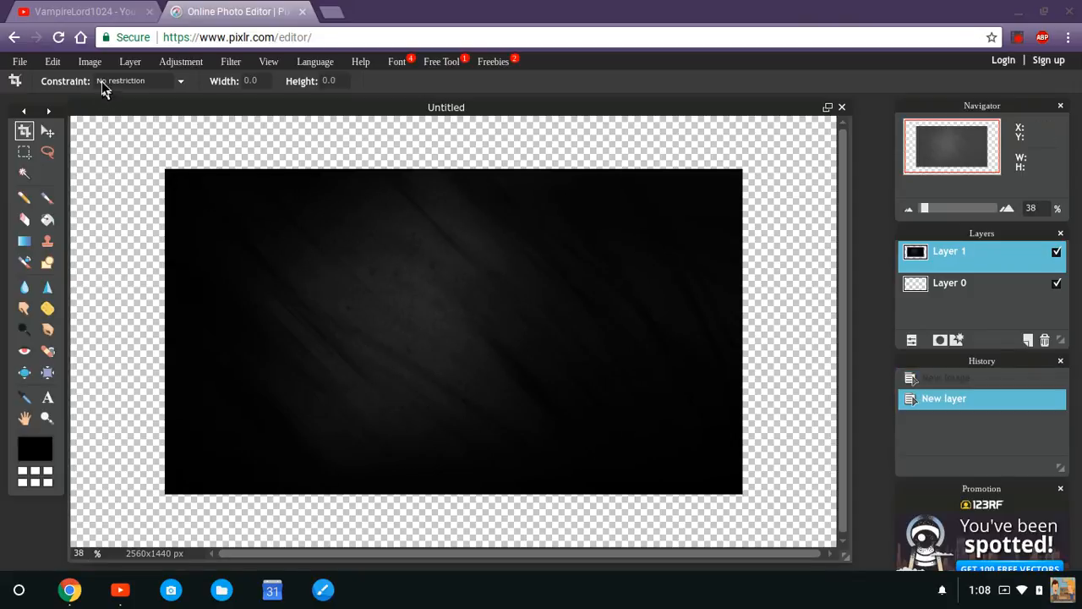
# Enlarge the wallpaper layer with Free transform until it covers the entire canvas, and apply the change.
pyautogui.click(53, 62)
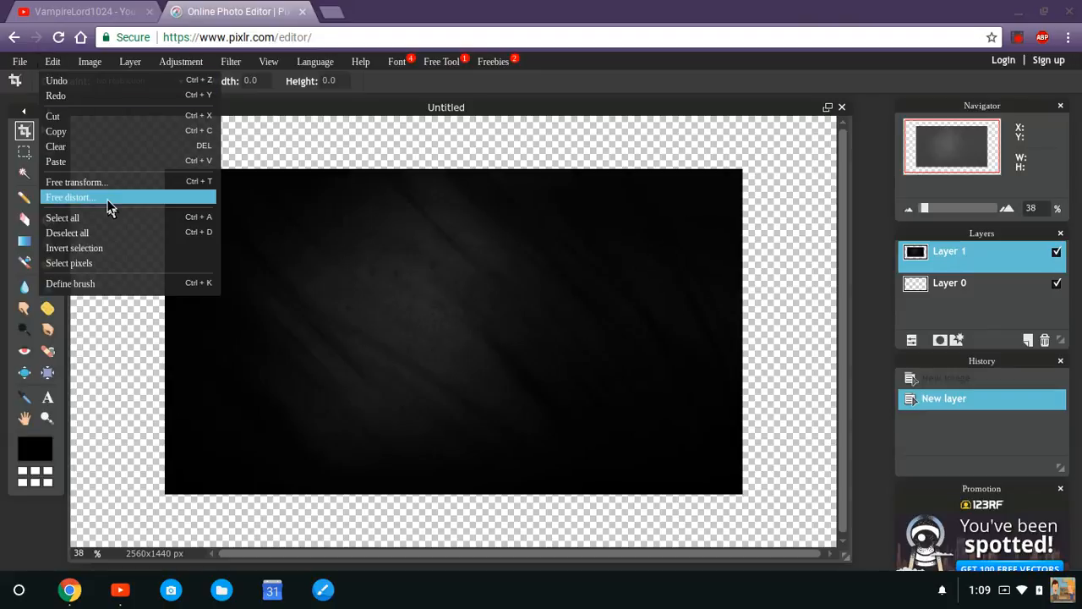
pyautogui.click(133, 189)
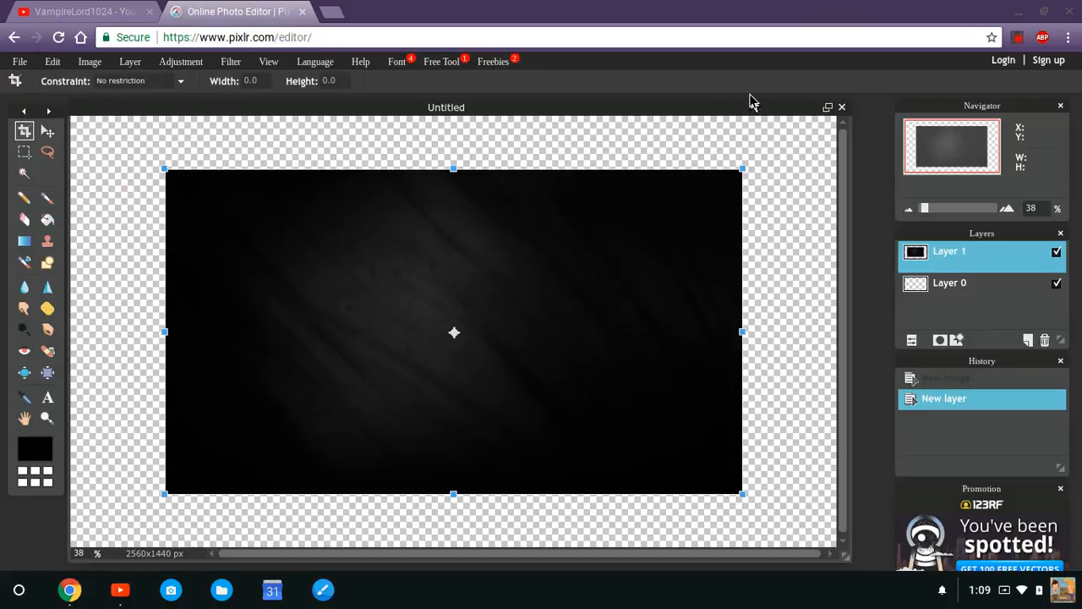
pyautogui.moveTo(743, 169); pyautogui.dragTo(855, 109)
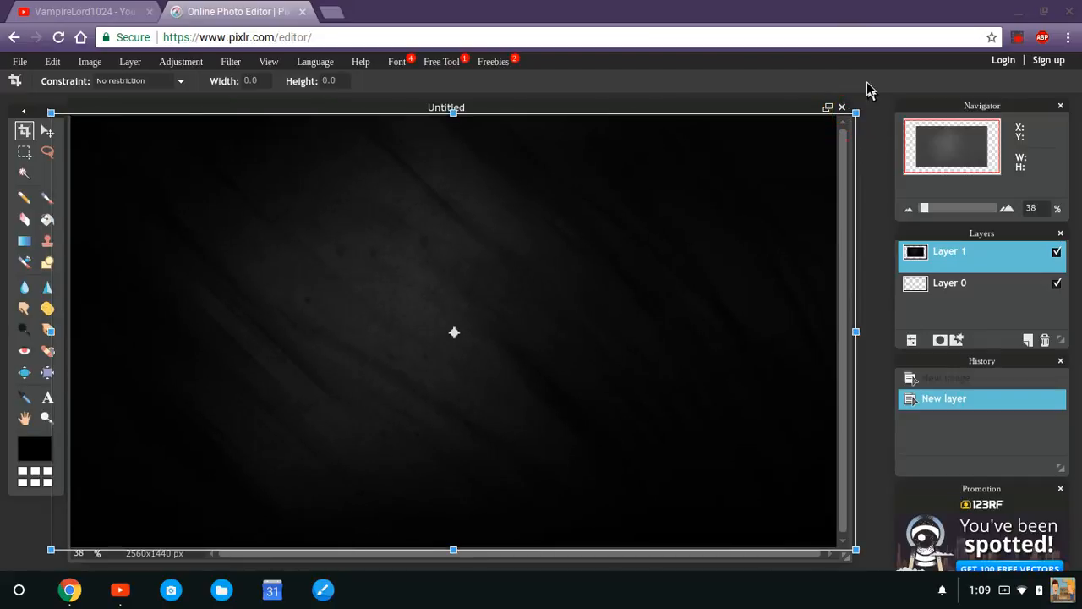
pyautogui.click(870, 90)
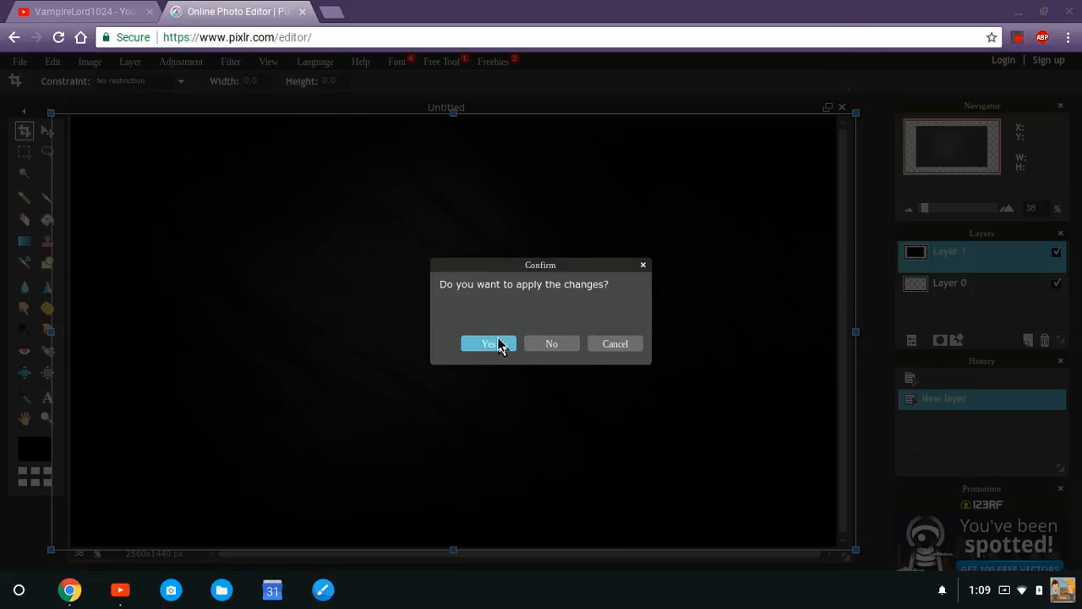
pyautogui.click(489, 343)
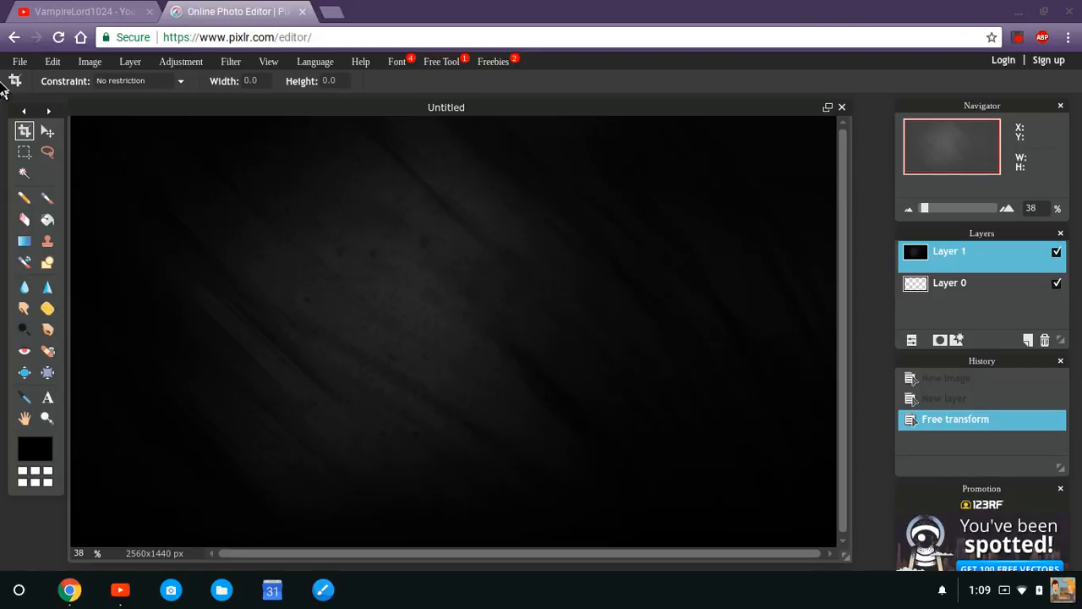
# Open the downloaded VampireLord1024 logo image from the Downloads folder.
pyautogui.click(20, 63)
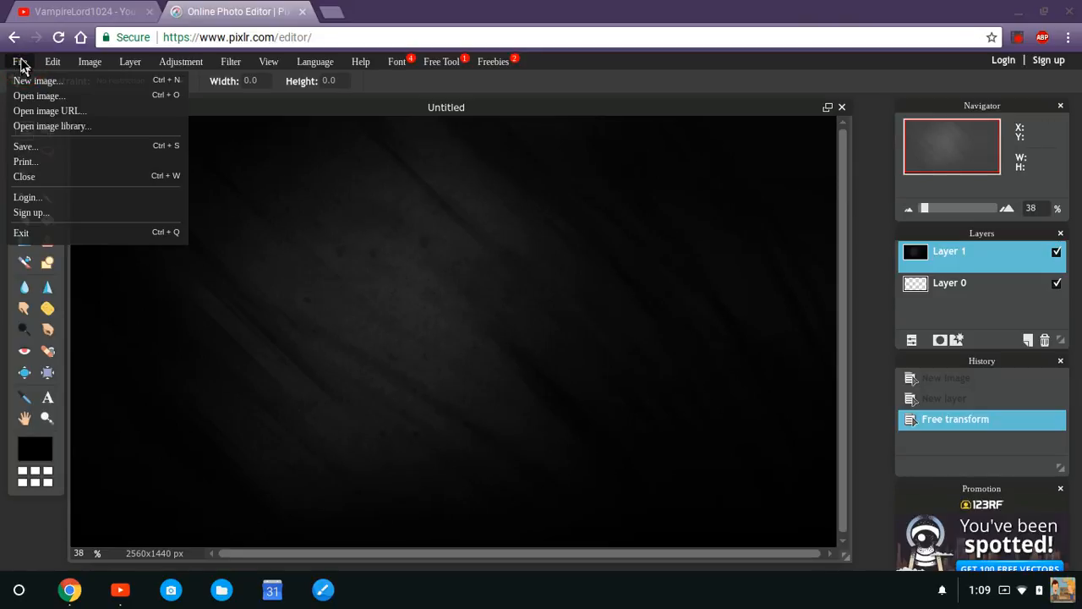
pyautogui.click(44, 97)
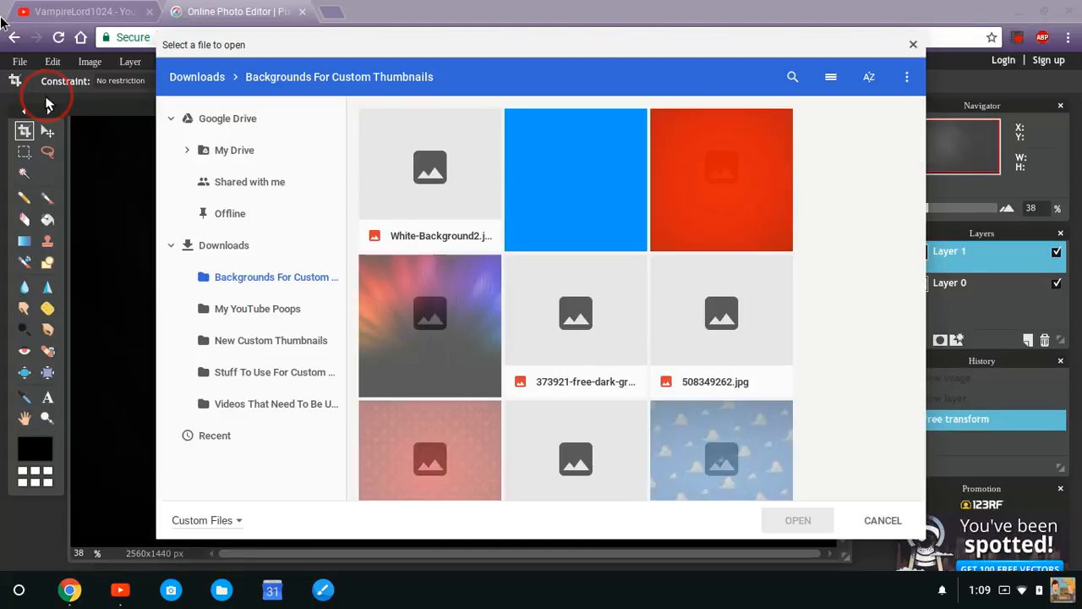
pyautogui.click(292, 244)
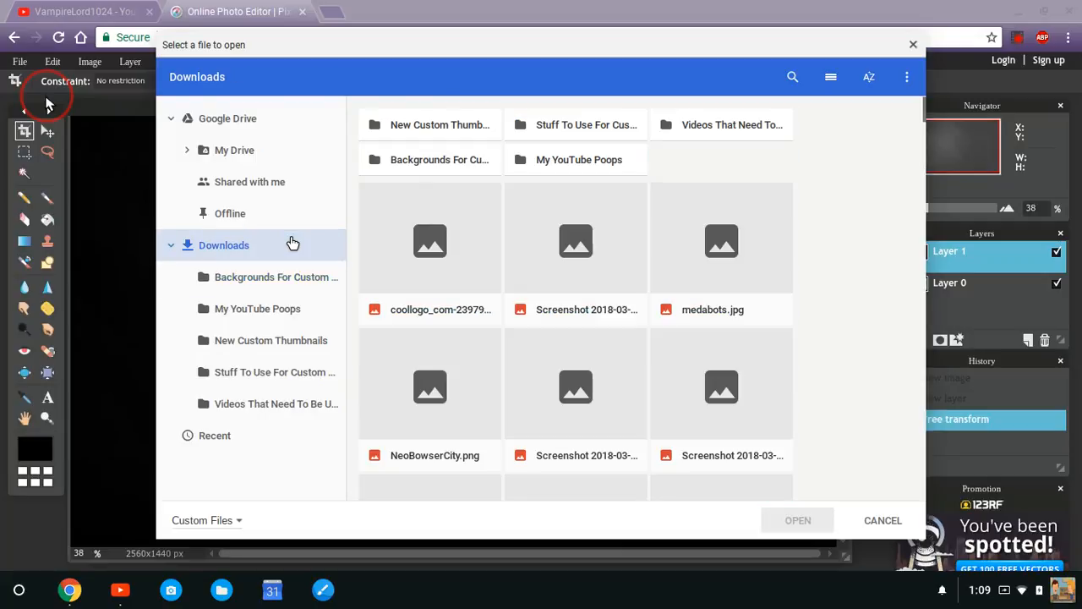
pyautogui.click(429, 254)
pyautogui.doubleClick(429, 254)
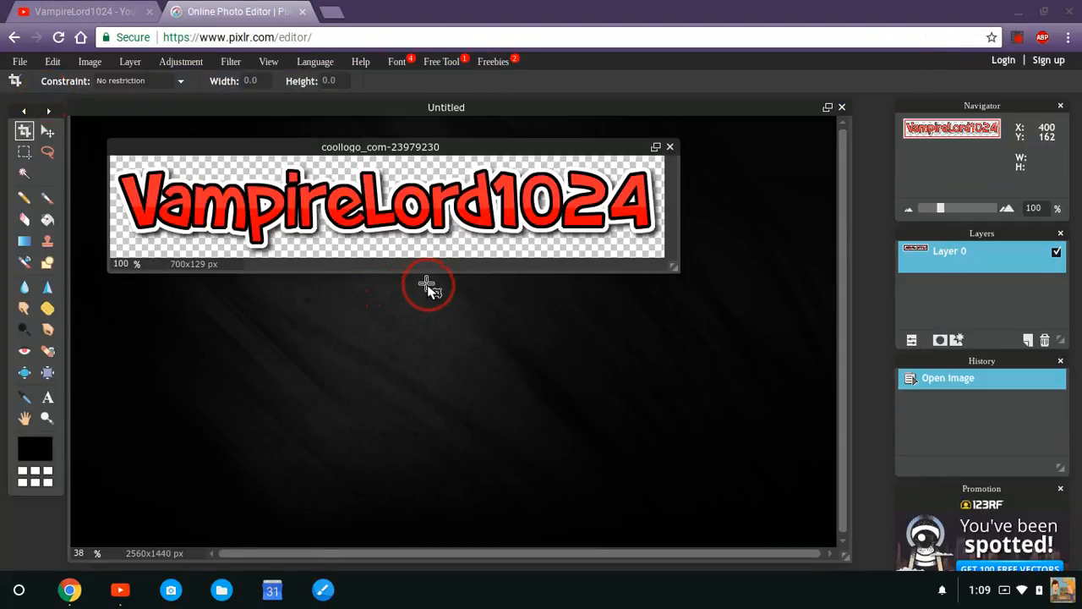
# Copy the entire VampireLord1024 logo and paste it as a new layer over the black wallpaper in the untitled canvas.
pyautogui.hotkey('ctrl', 'a')
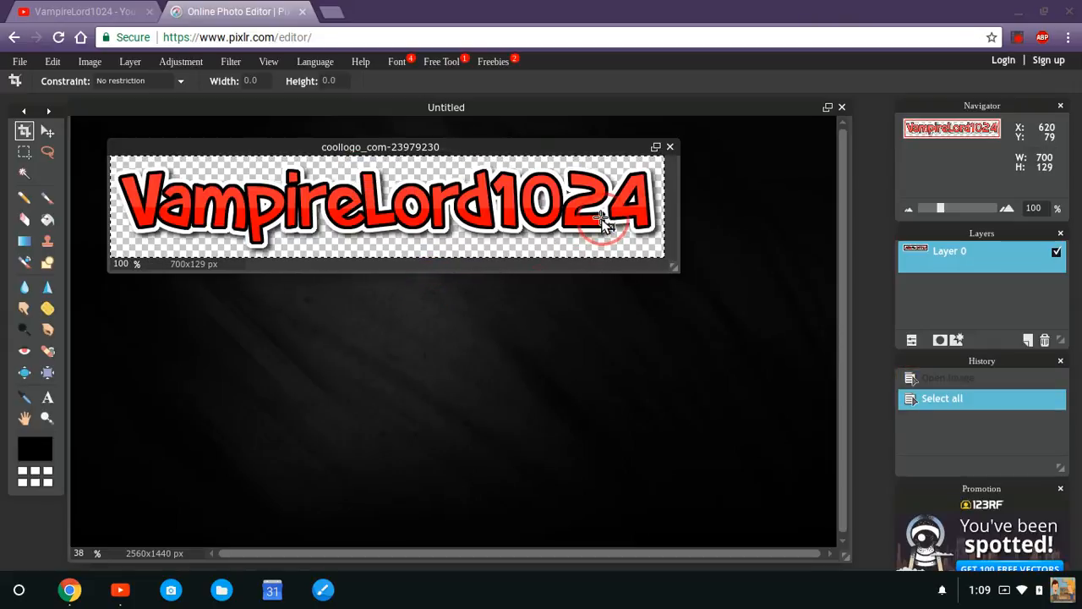
pyautogui.hotkey('ctrl', 'c')
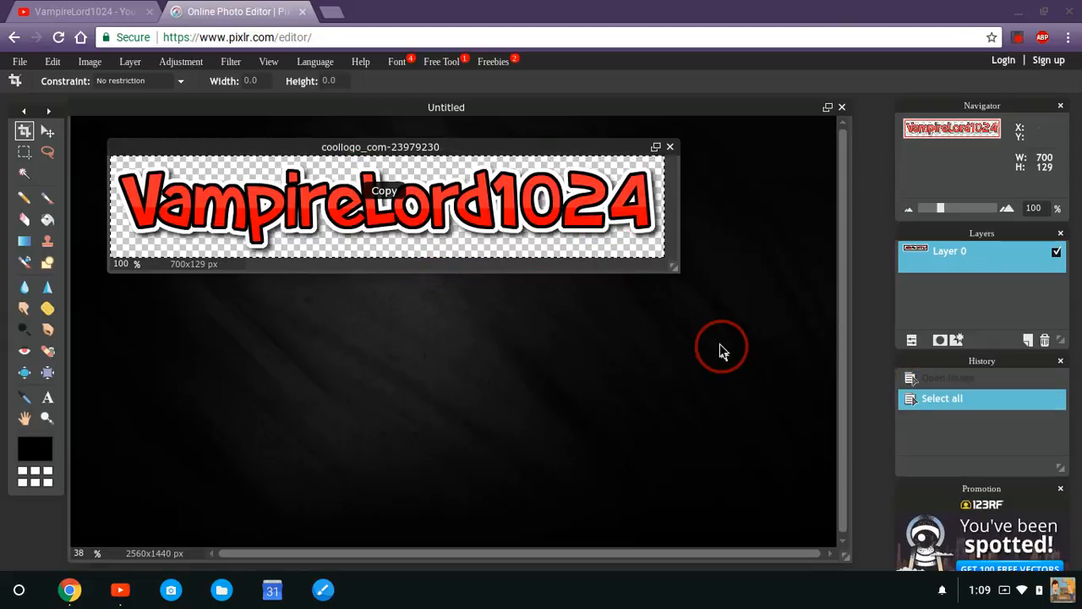
pyautogui.click(512, 345)
pyautogui.hotkey('ctrl', 'v')
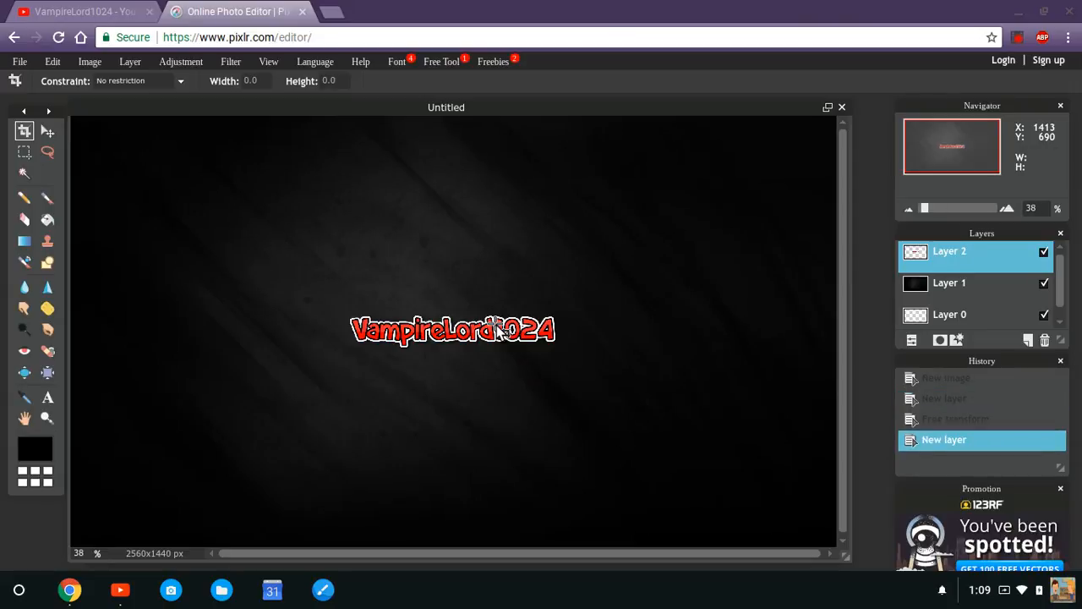
# Enlarge the centred logo with Free transform to a bit more than half the canvas width, and apply the change.
pyautogui.click(15, 61)
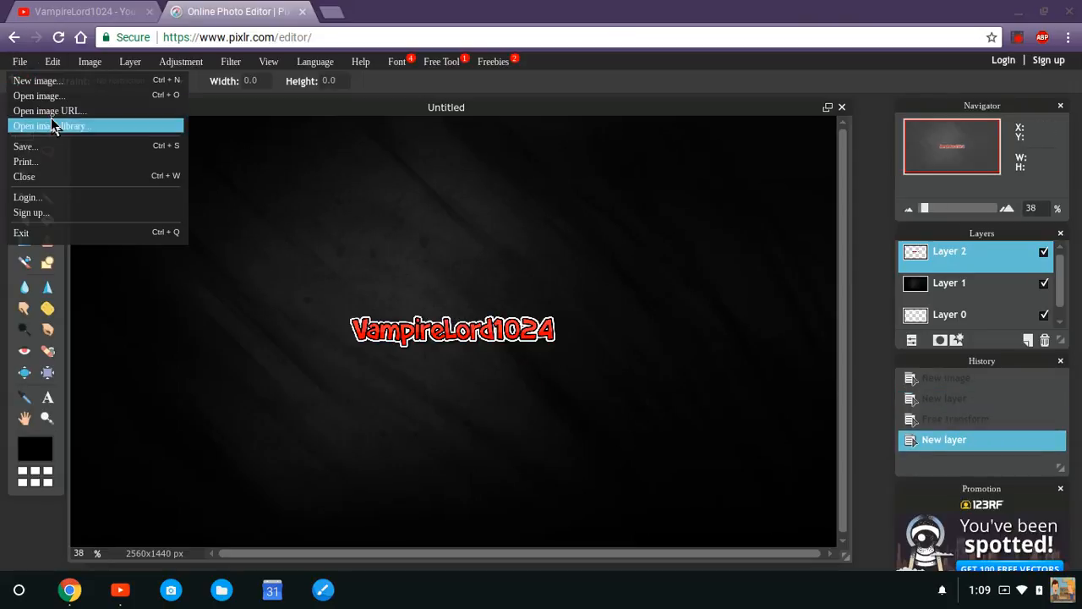
pyautogui.click(52, 61)
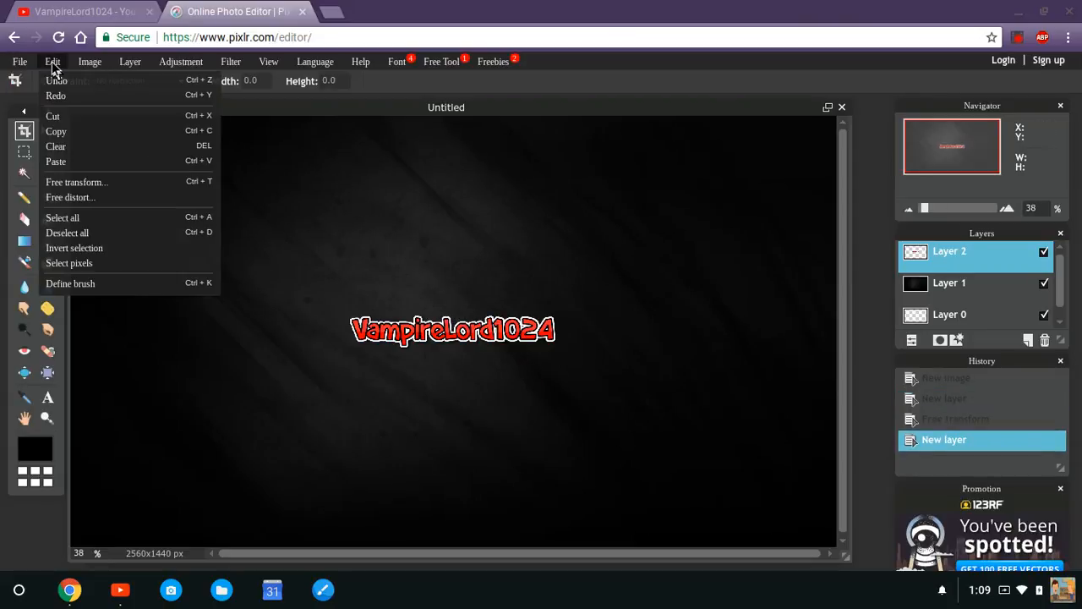
pyautogui.click(147, 183)
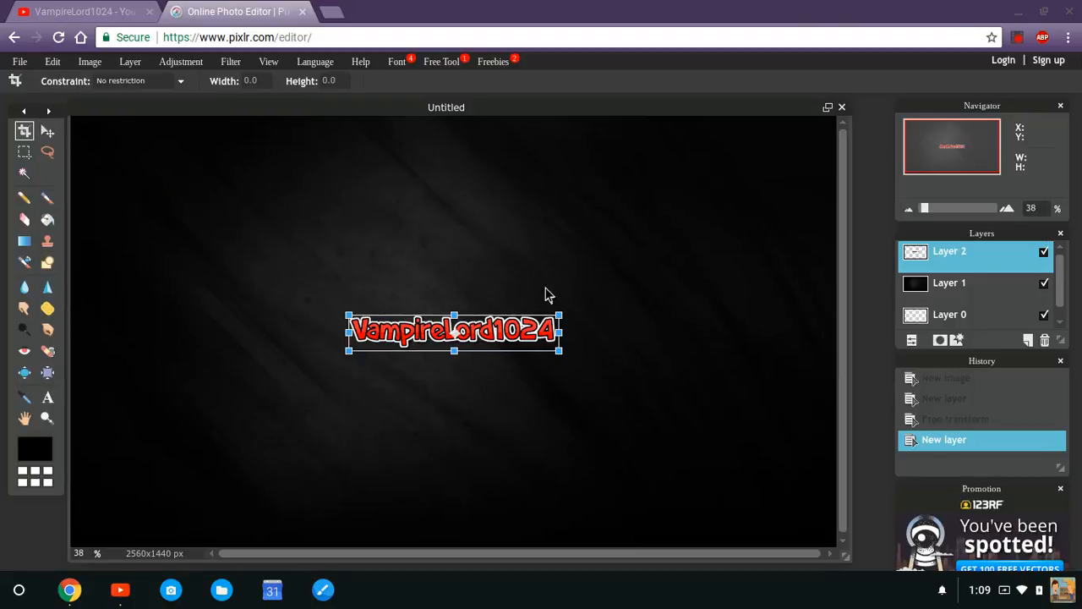
pyautogui.moveTo(559, 315); pyautogui.dragTo(682, 287)
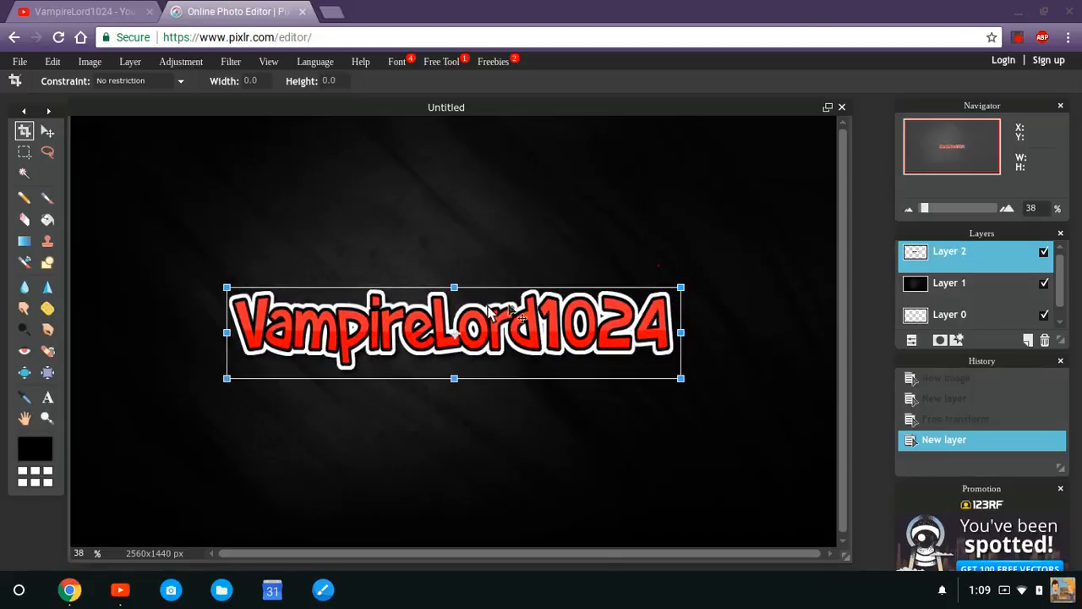
pyautogui.click(553, 264)
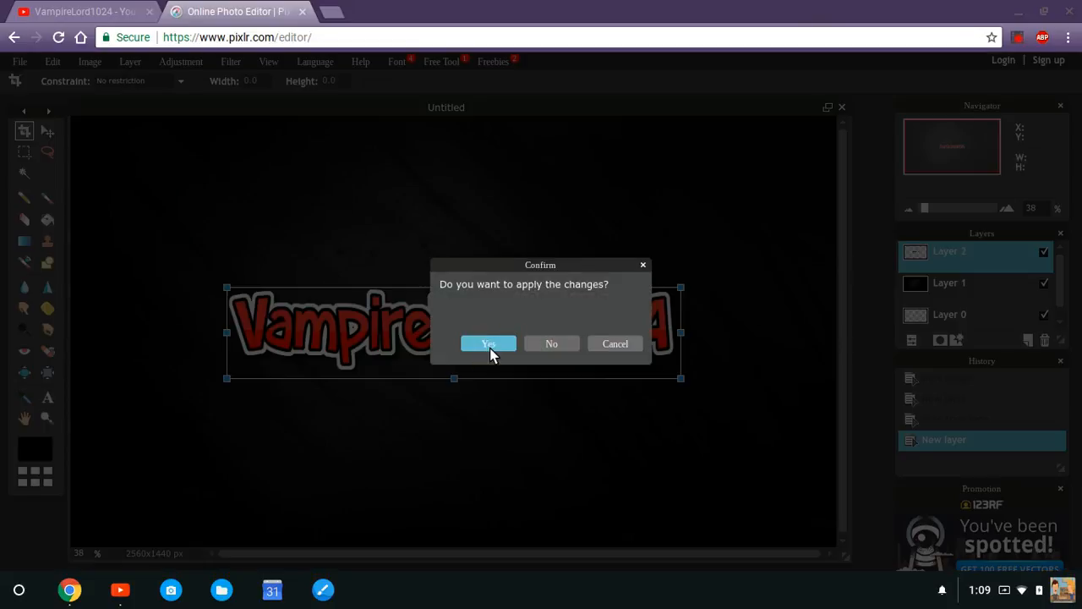
pyautogui.click(490, 344)
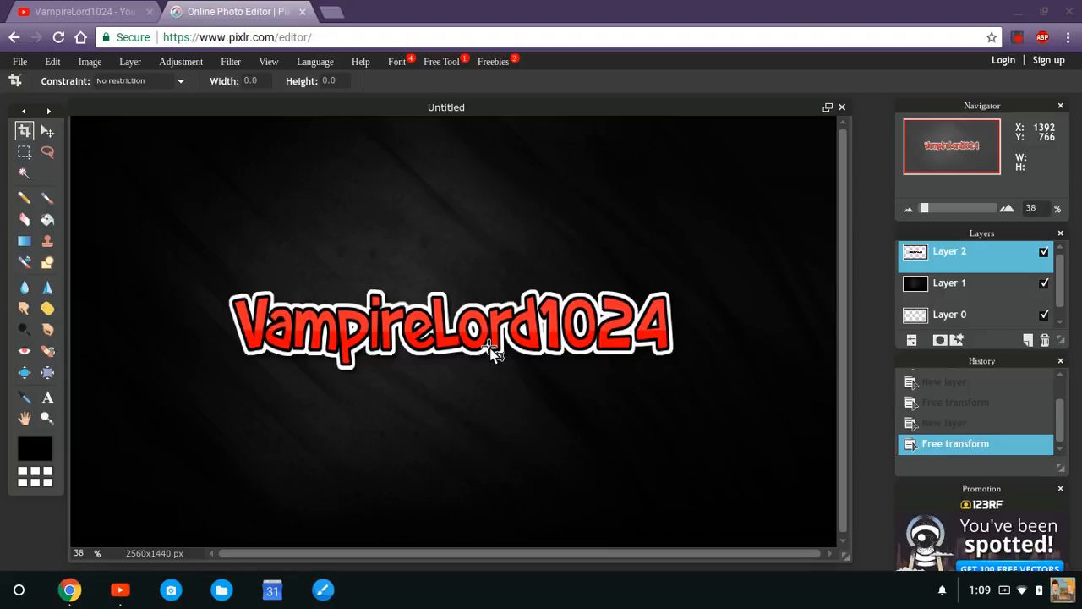
# Review the save options for the finished channel art, including name, format and quality, and close them without saving.
pyautogui.click(21, 62)
pyautogui.moveTo(47, 71)
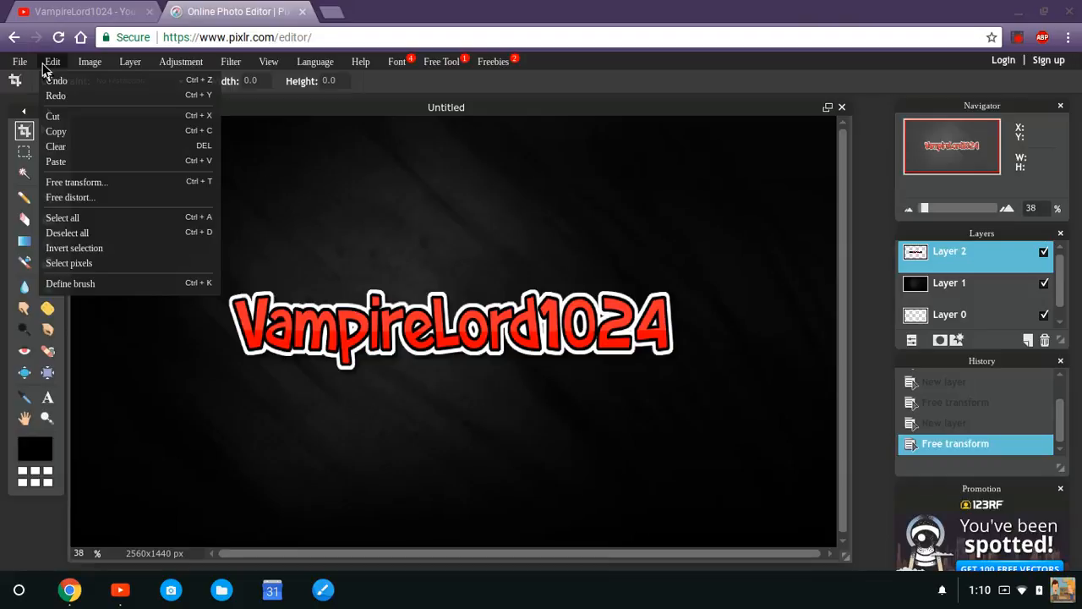
pyautogui.click(19, 61)
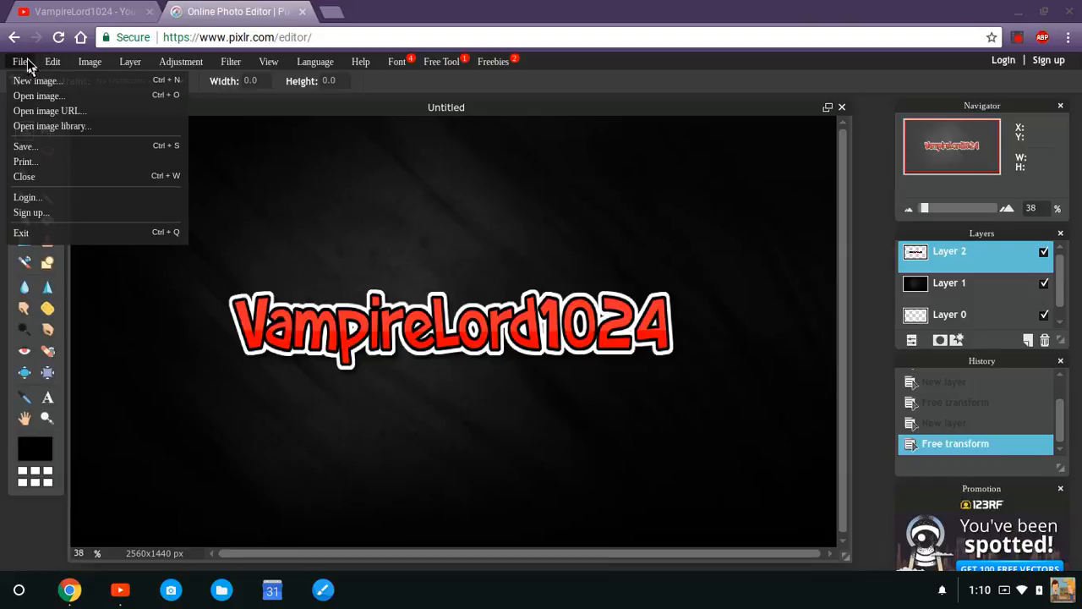
pyautogui.click(57, 150)
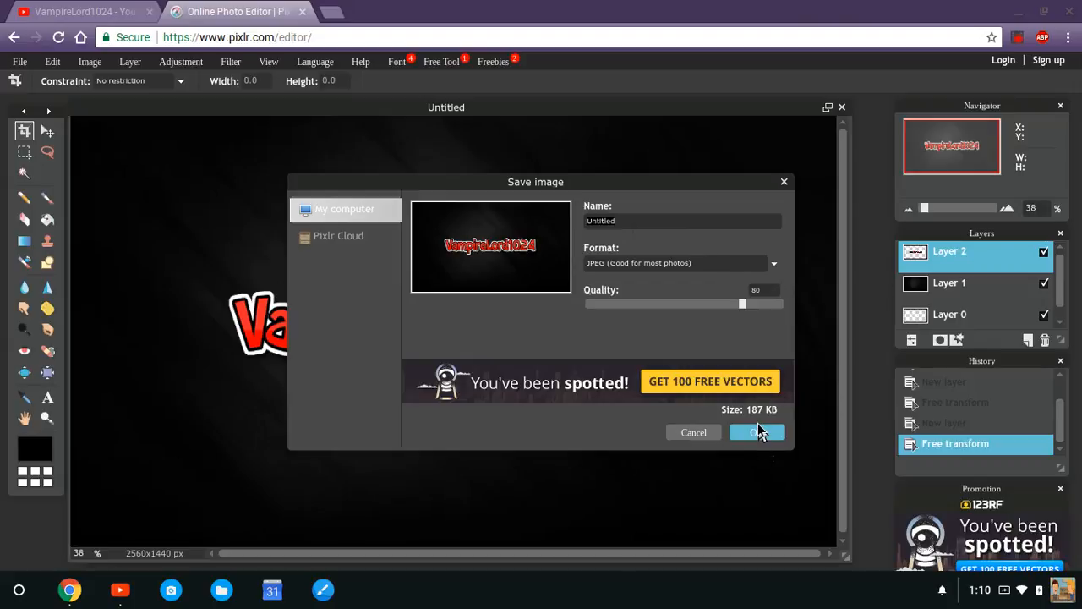
pyautogui.click(784, 181)
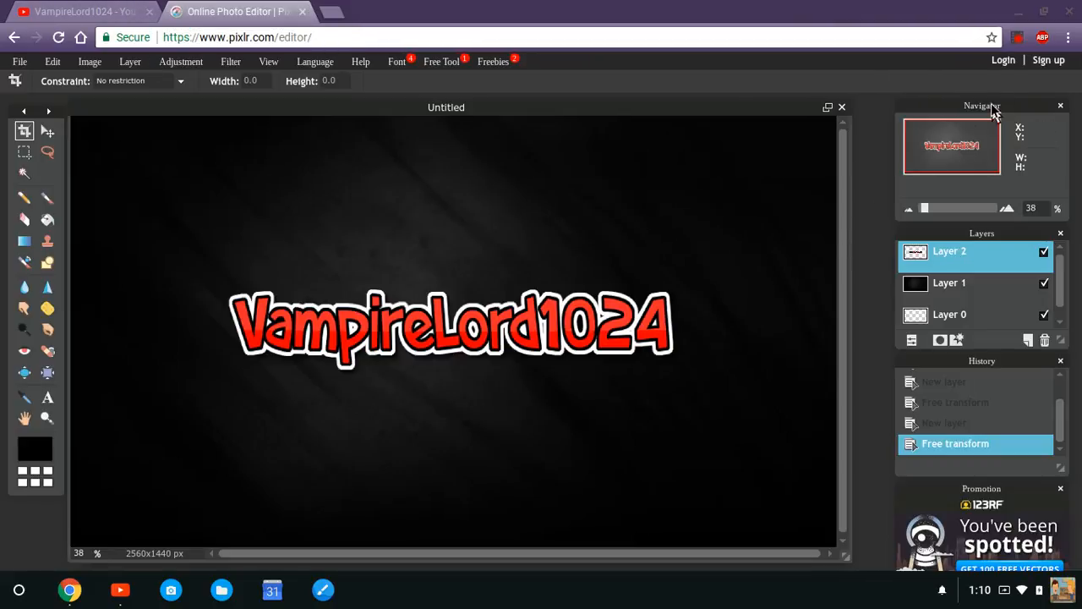
pyautogui.click(1018, 37)
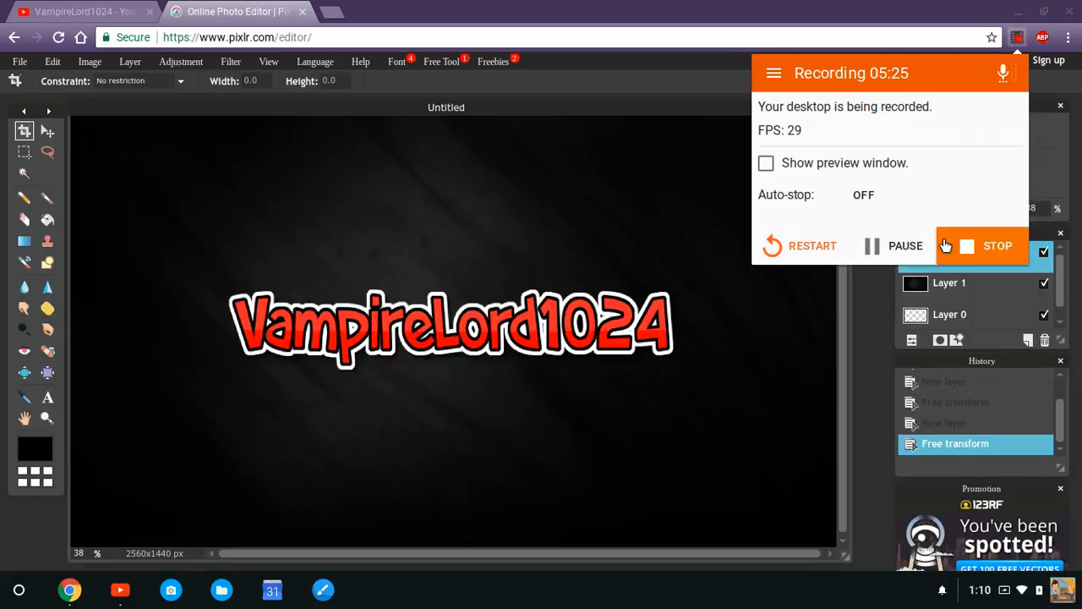
pyautogui.click(879, 253)
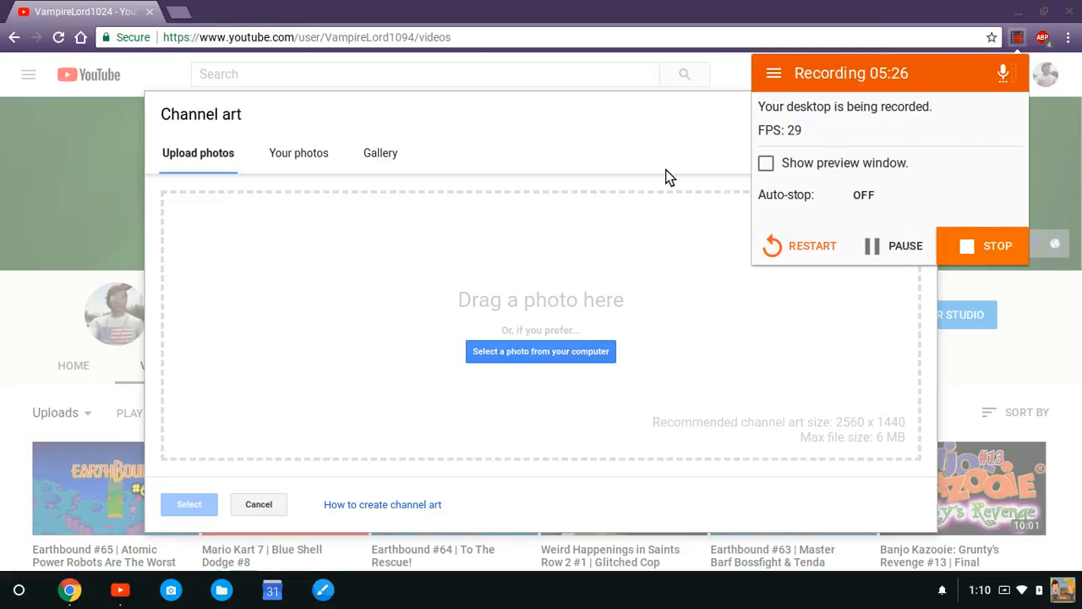
pyautogui.click(672, 155)
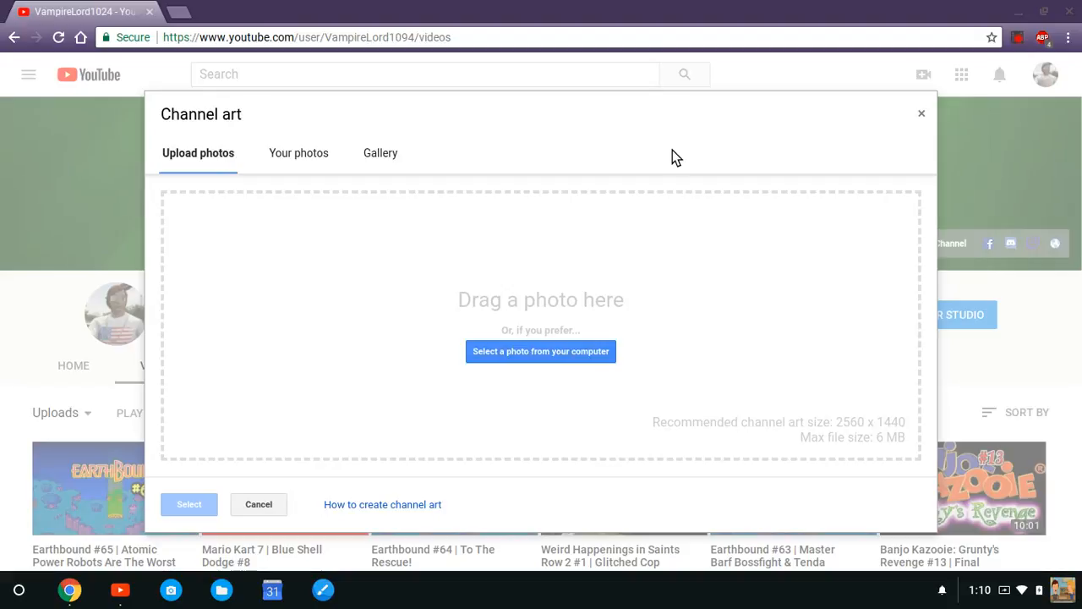
# Preview the existing march2018.jpg banner from the 2018-03-01 album across devices and in the crop view, and cancel the selection.
pyautogui.click(555, 356)
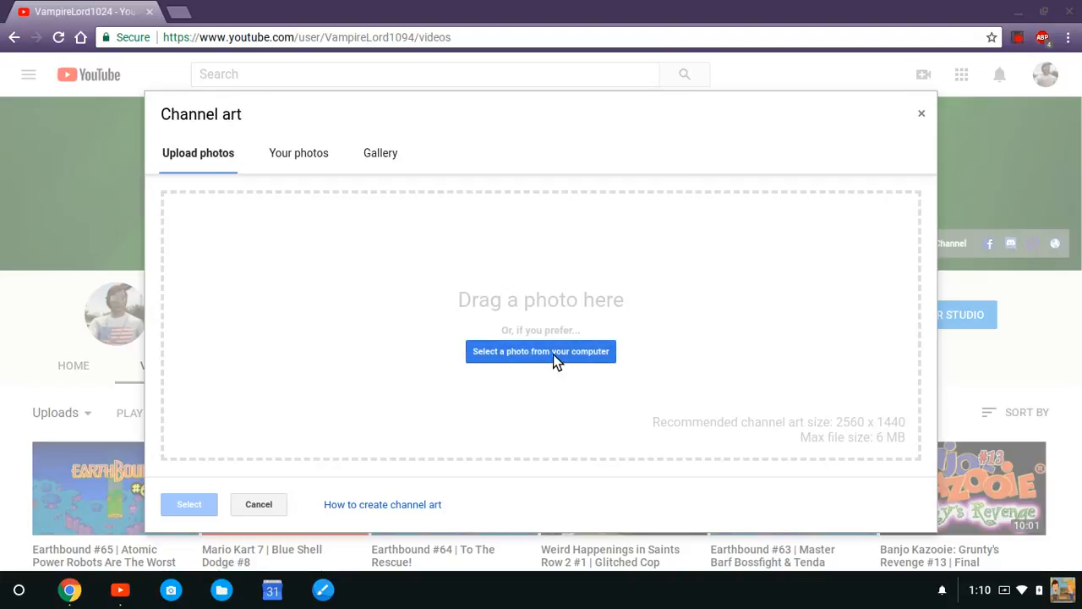
pyautogui.click(312, 156)
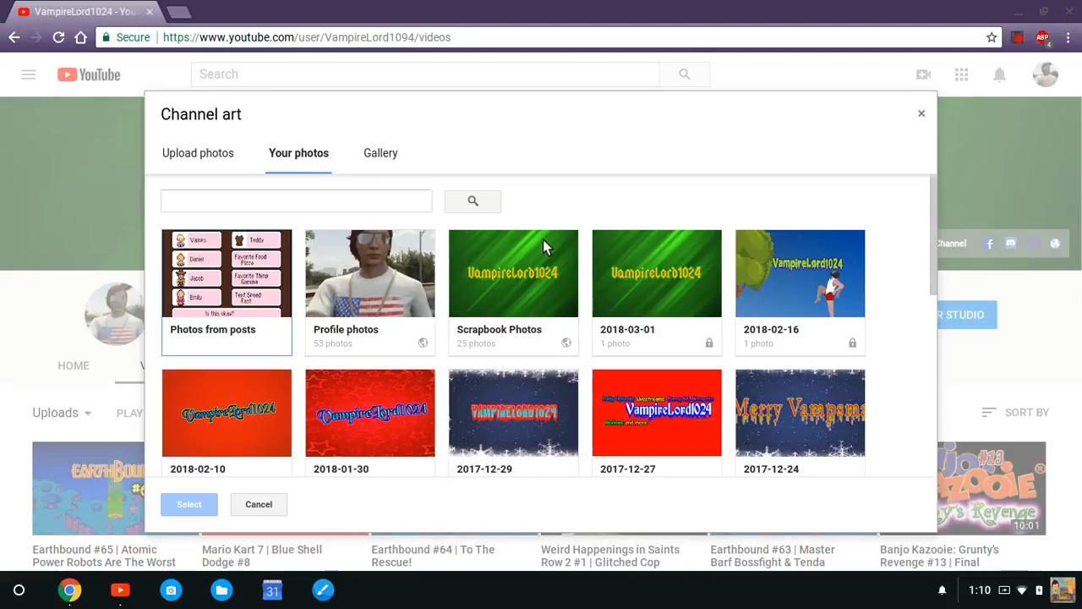
pyautogui.click(677, 280)
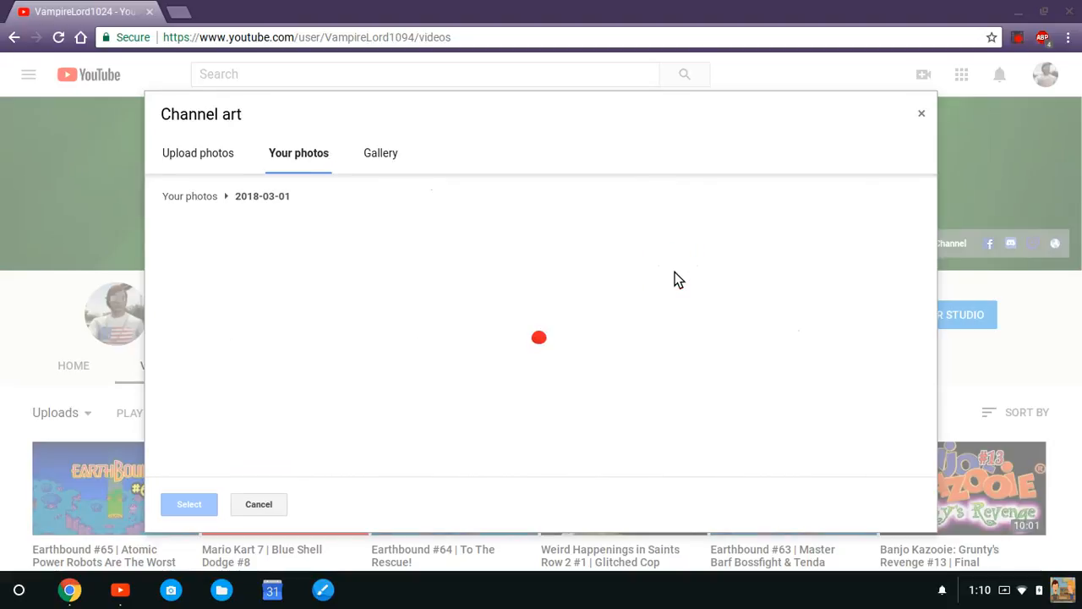
pyautogui.click(216, 264)
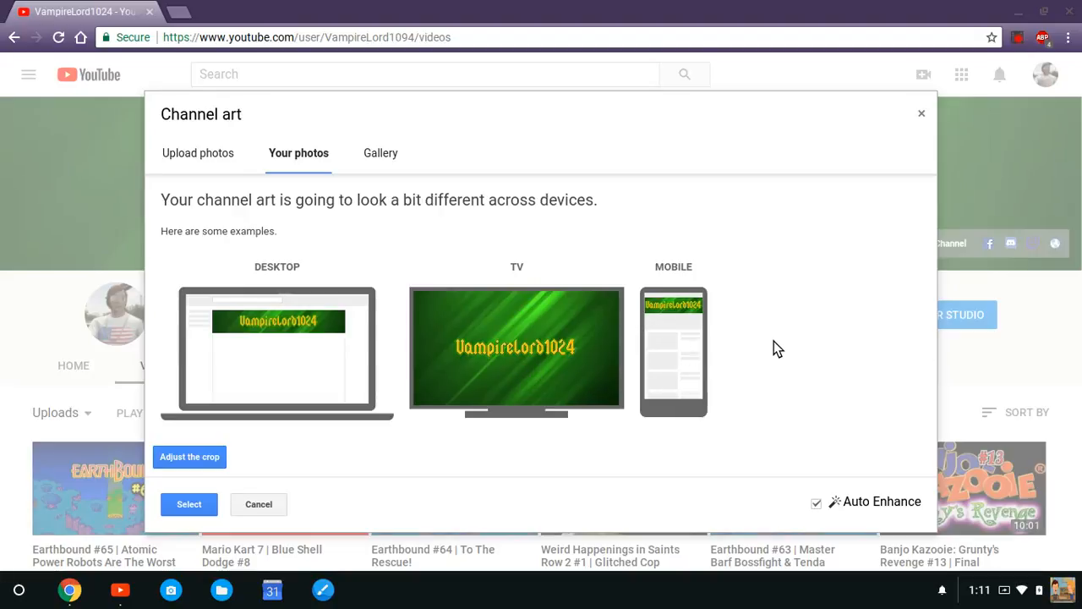
pyautogui.click(210, 457)
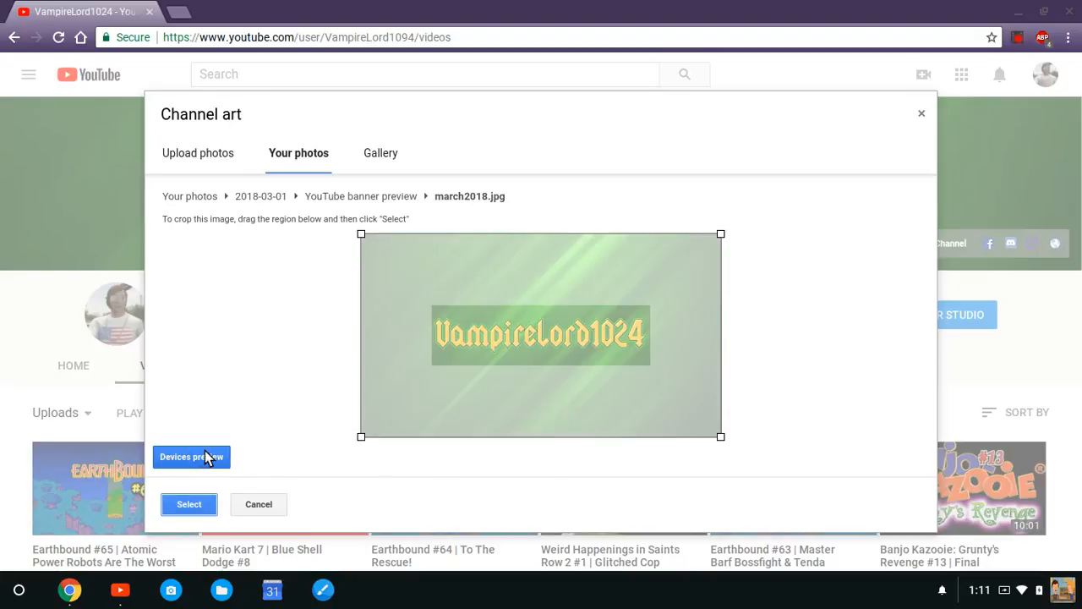
pyautogui.click(259, 504)
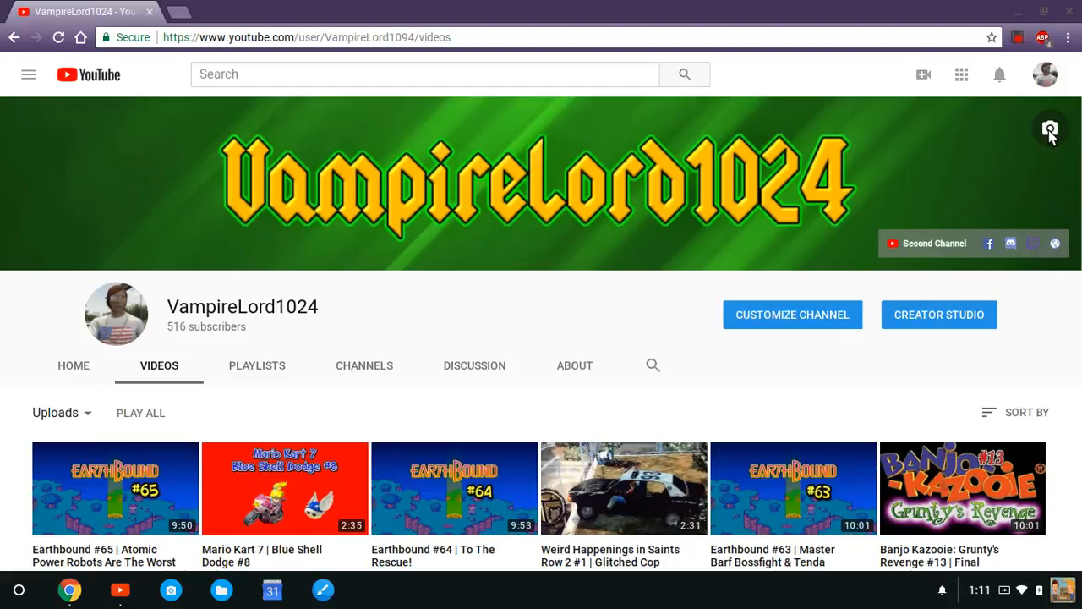
# Set the existing green banner from the 2018-03-01 album of your photos as the channel art, with Auto Enhance on.
pyautogui.click(1051, 131)
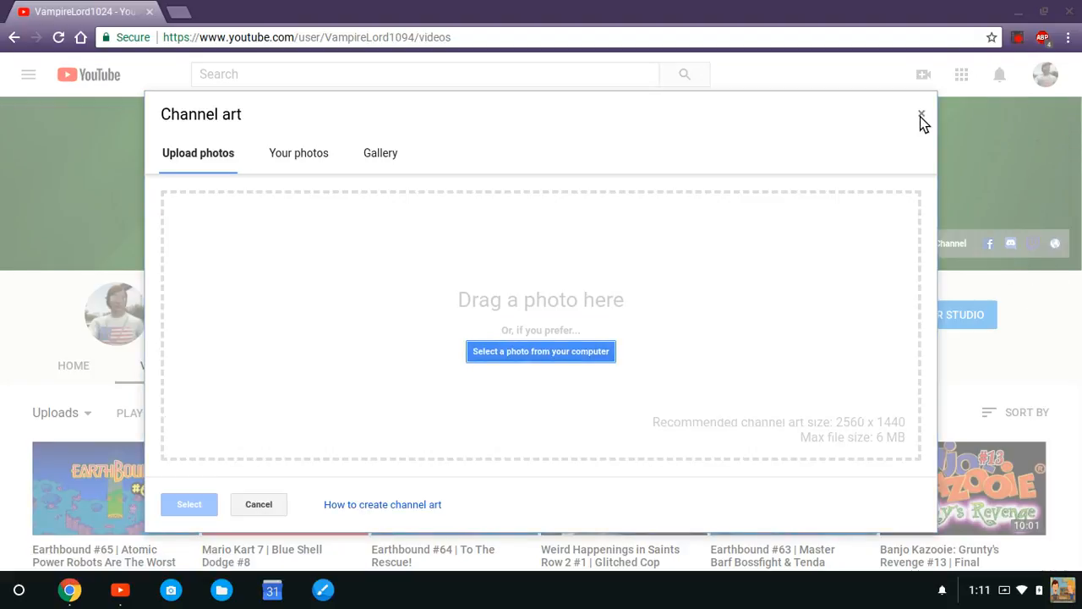
pyautogui.click(316, 160)
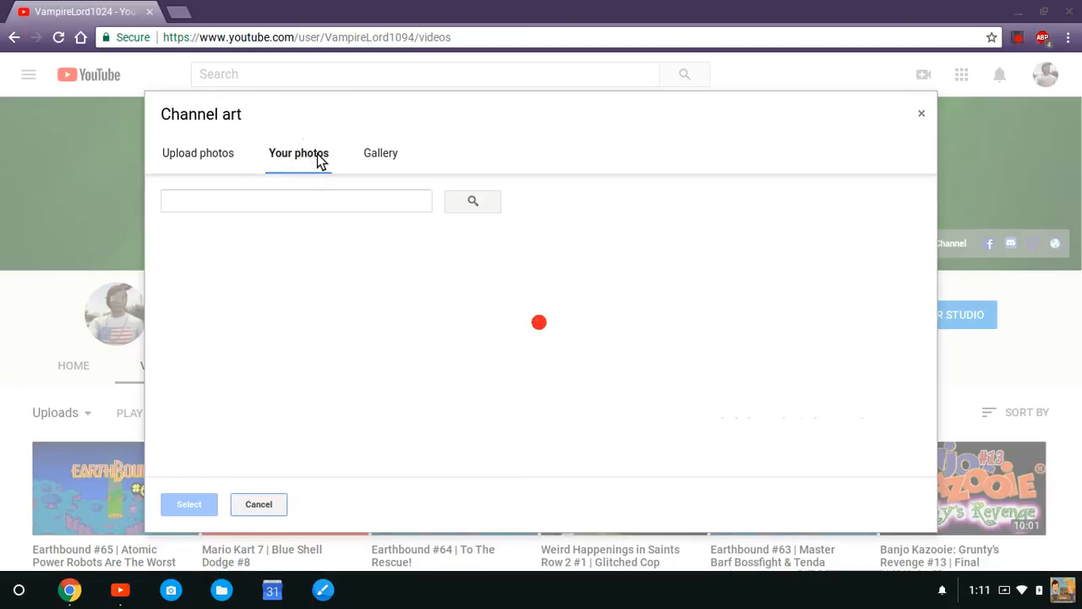
pyautogui.click(217, 163)
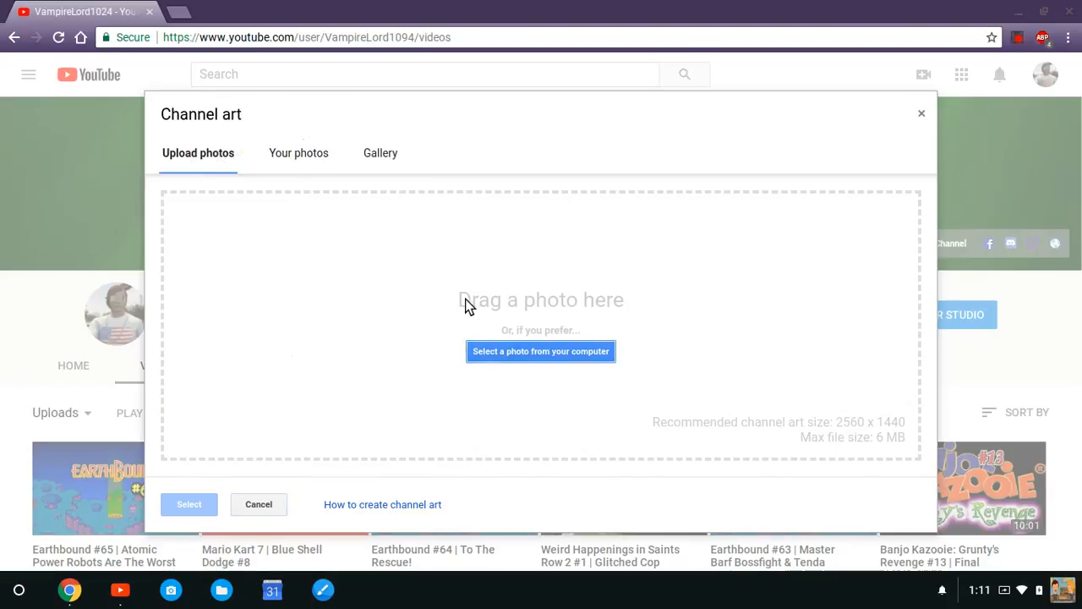
pyautogui.click(300, 157)
pyautogui.click(700, 285)
pyautogui.click(229, 261)
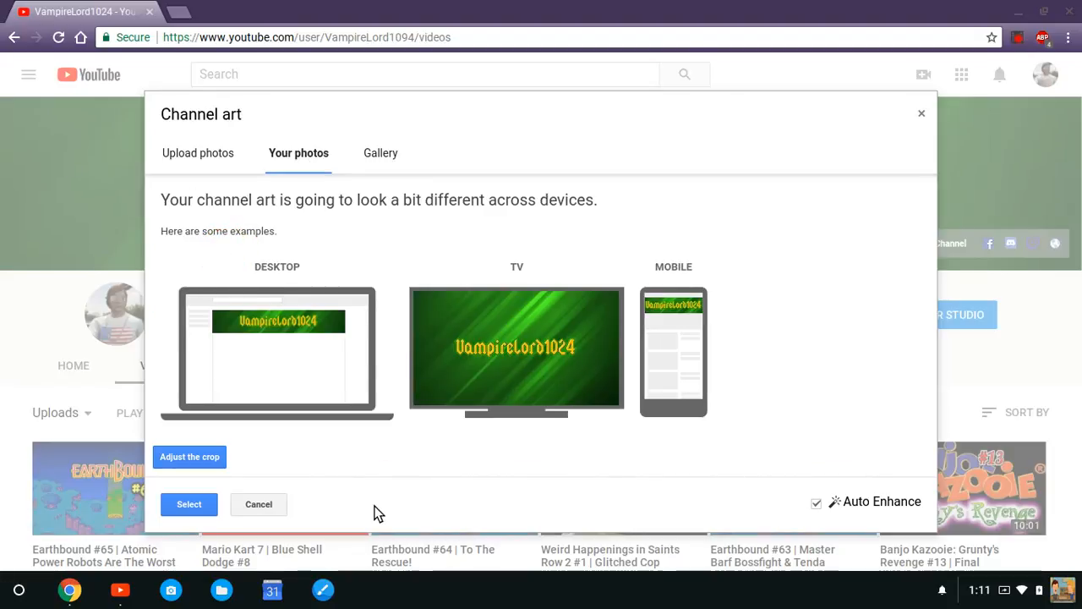
pyautogui.click(212, 505)
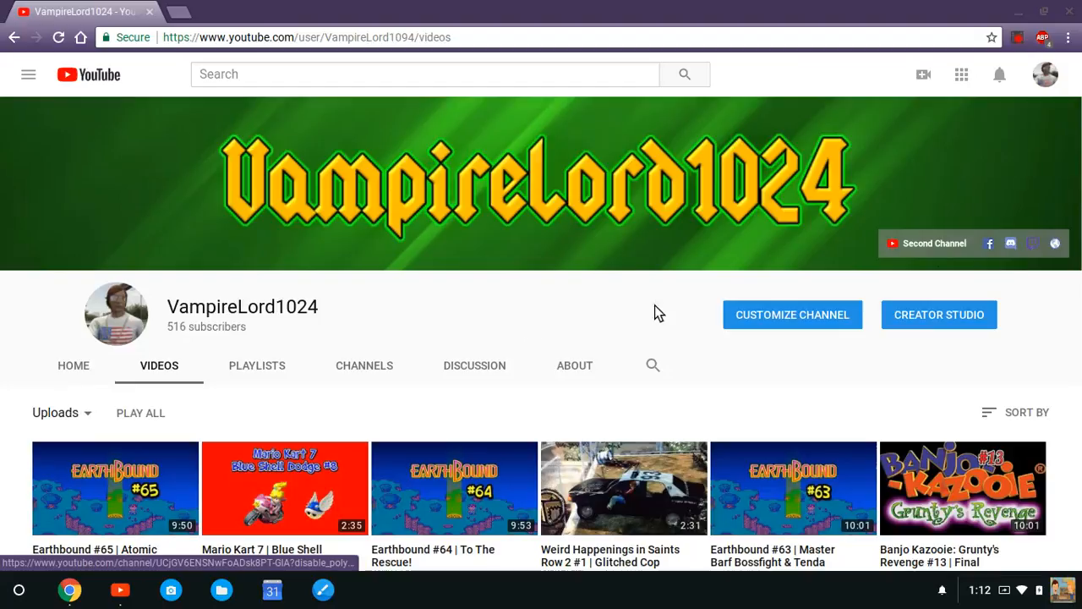
# Review the channel's About page, including its description, details and the list of links.
pyautogui.click(585, 370)
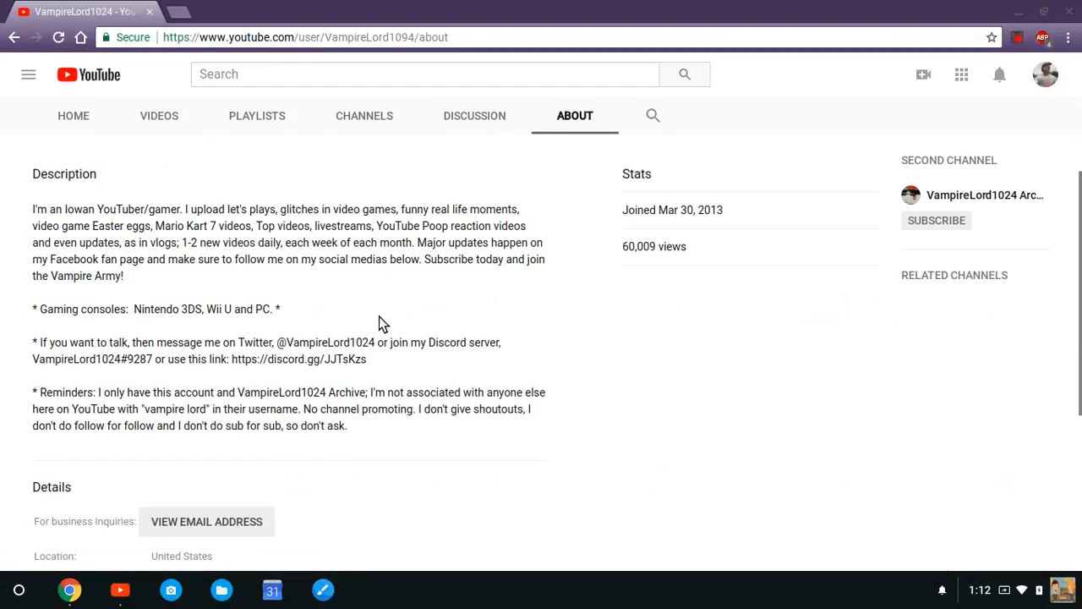
pyautogui.scroll(3, 379, 320)
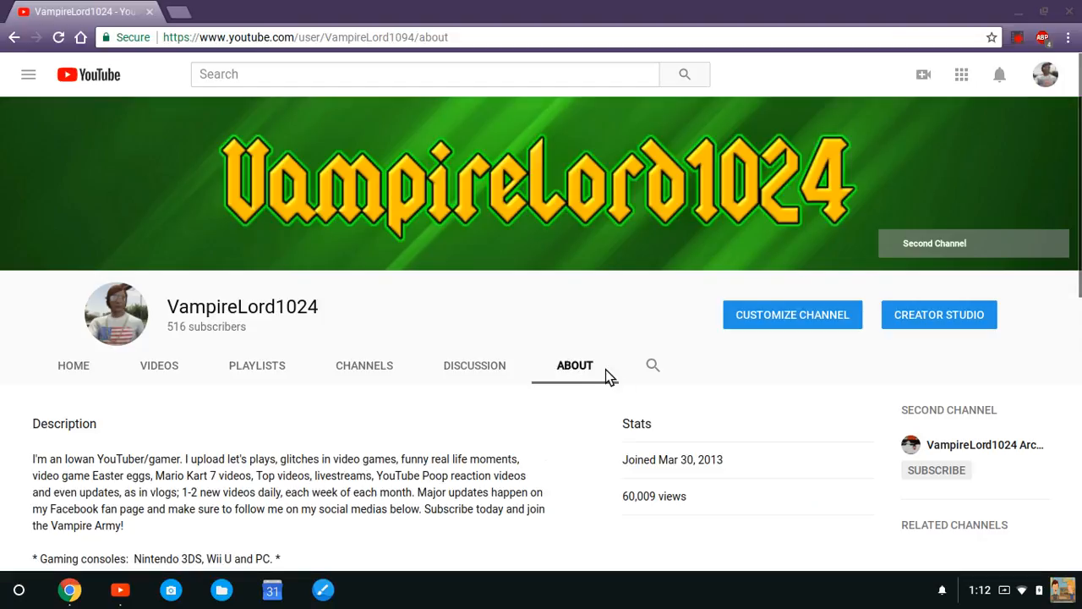
pyautogui.click(653, 365)
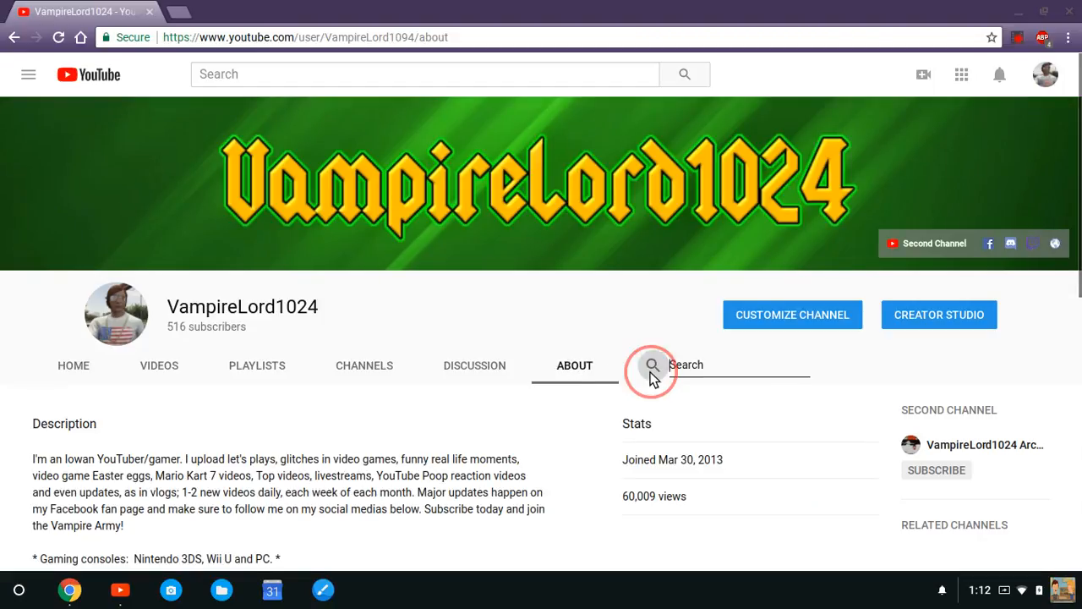
pyautogui.scroll(-6, 397, 391)
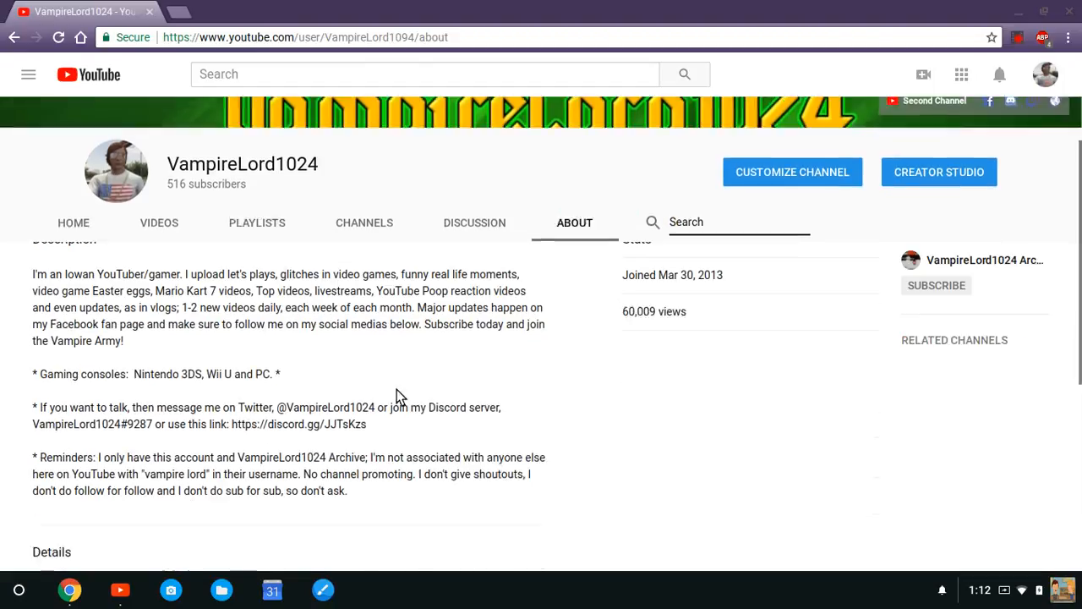
pyautogui.scroll(-1, 465, 389)
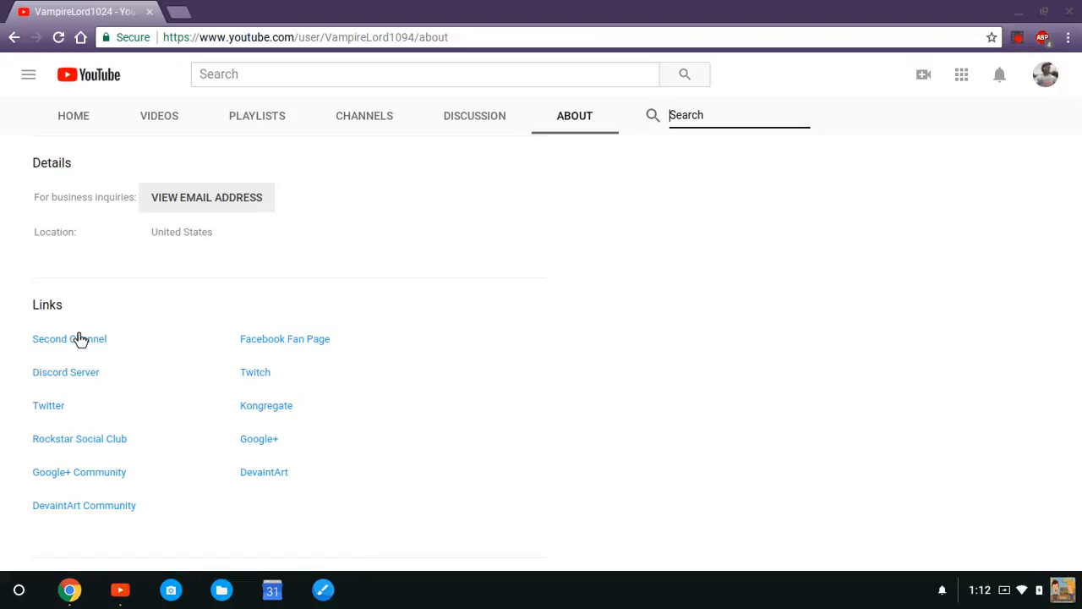
pyautogui.scroll(5, 480, 345)
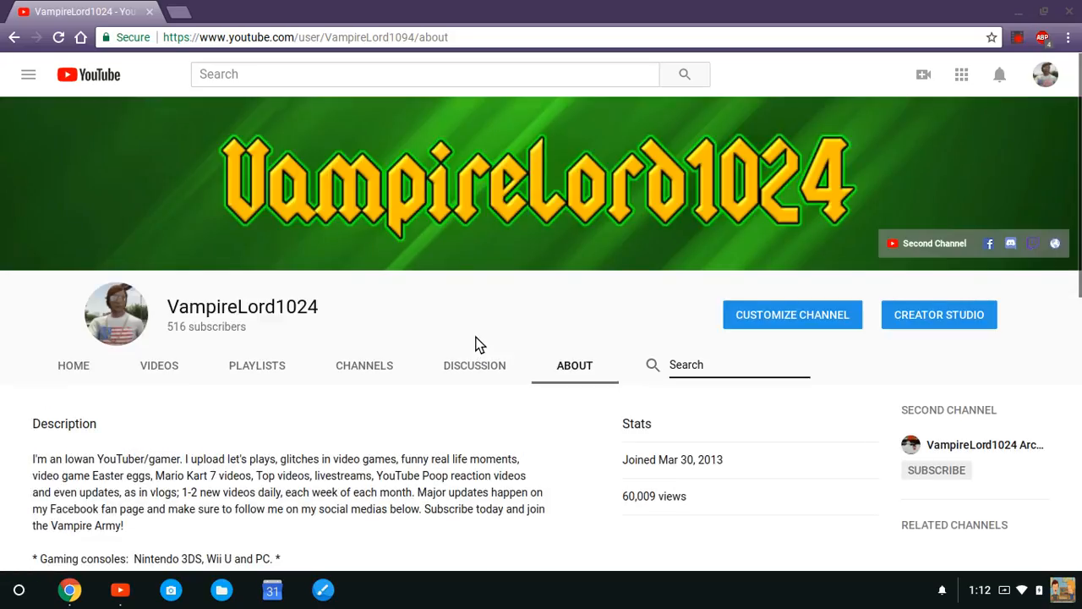